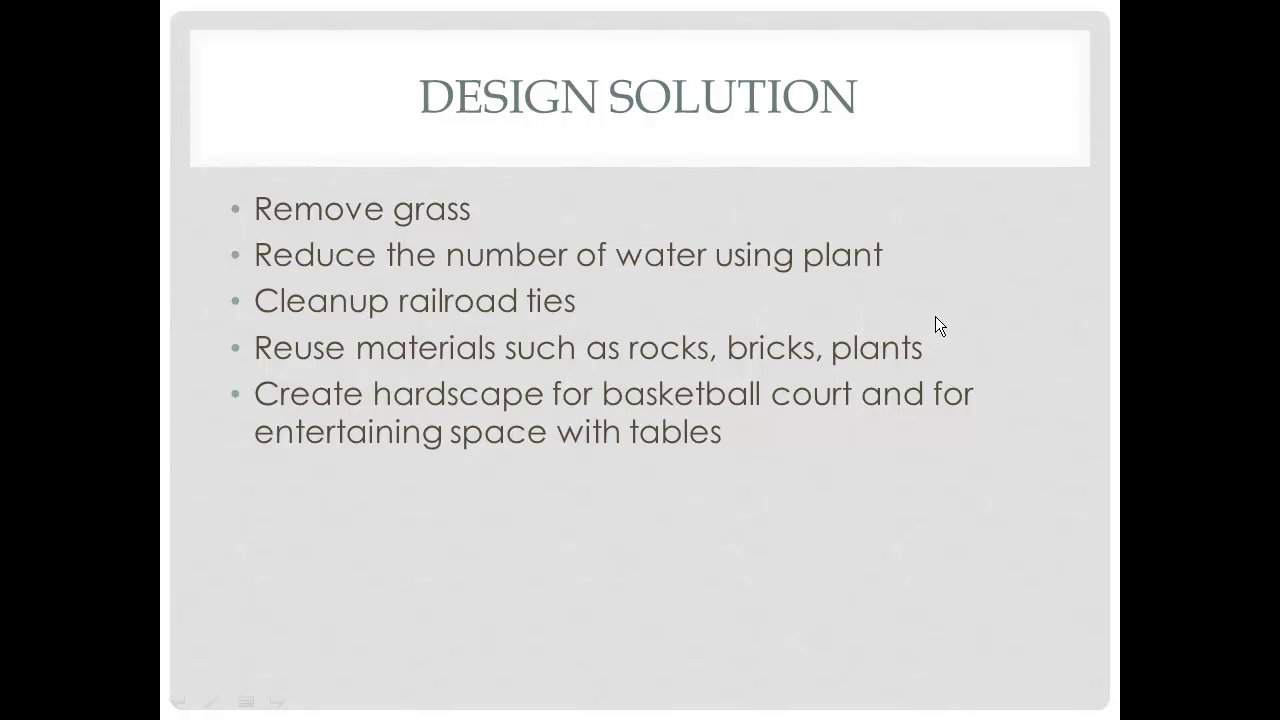
- Page through the PowerPoint Example slide show to the closing 'Questions?' slide
click(937, 315)
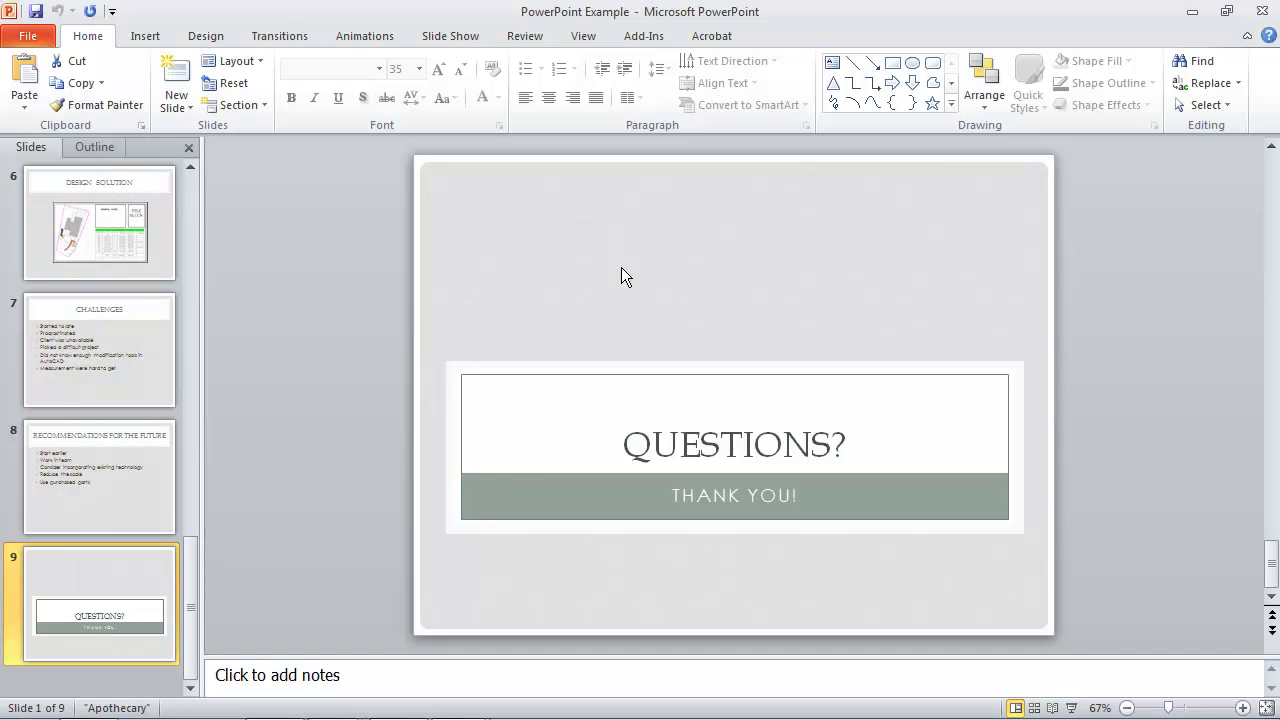
- Leave the example show and maximize the blank Presentation2 window
key(super+d)
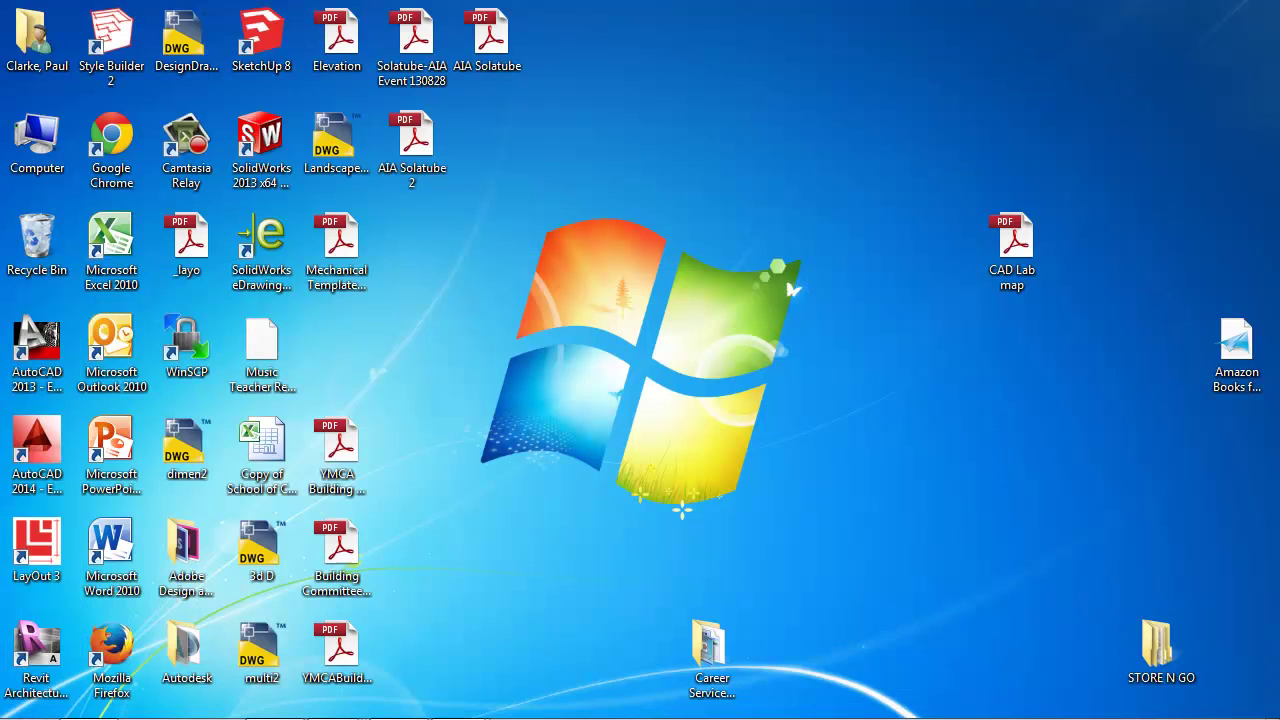
key(super+d)
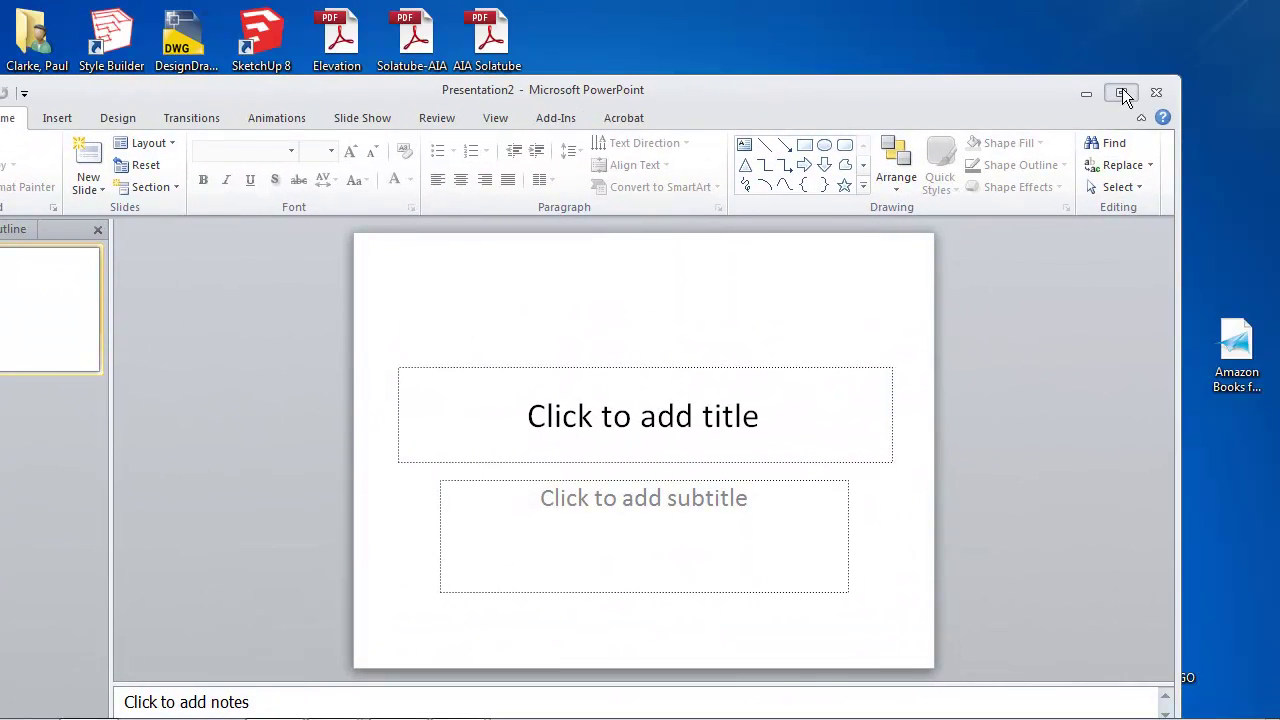
click(1122, 93)
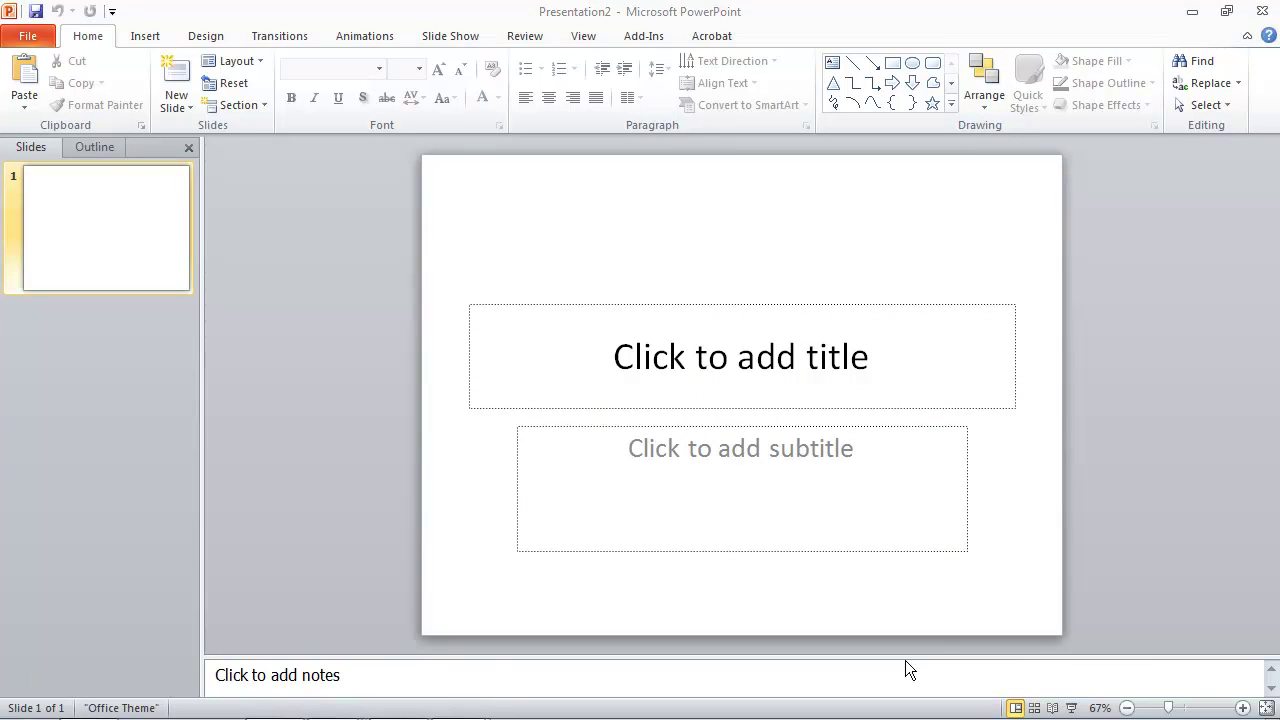
- Fill the title slide with a filler title and three filler subtitle lines
click(700, 362)
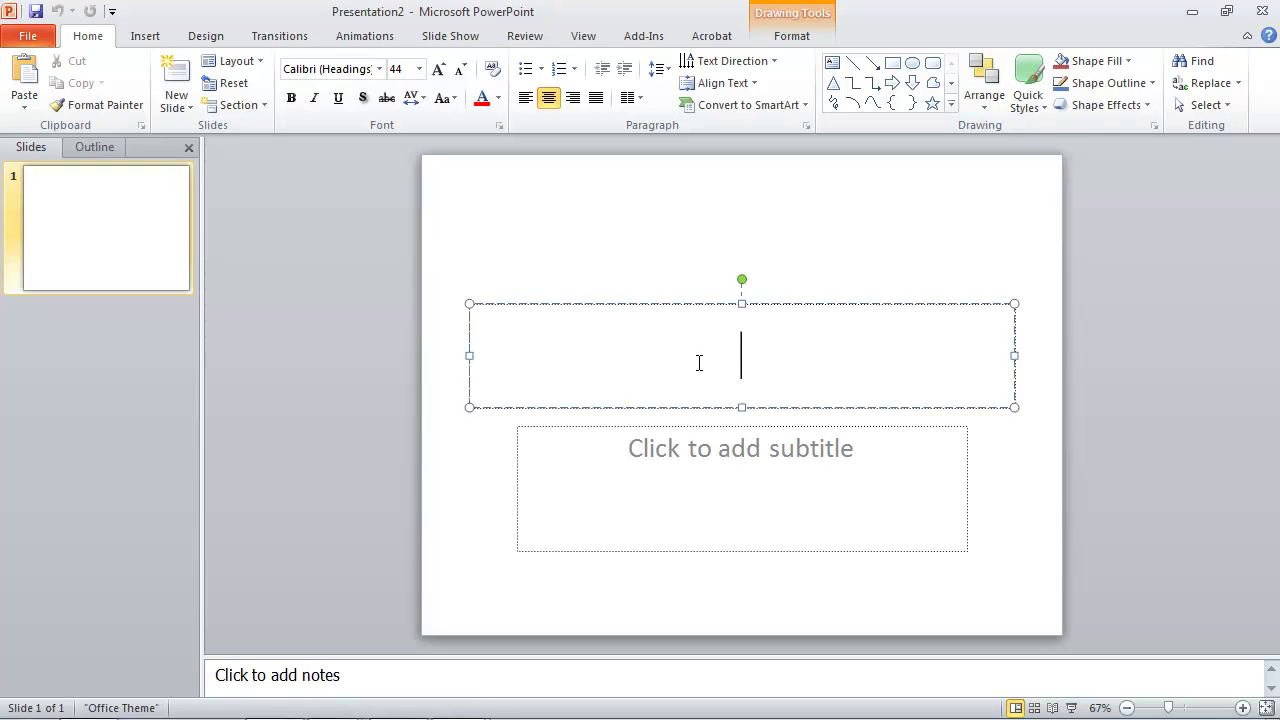
text(L;k';fkd';kfkdl)
text(kdlf'fkd)
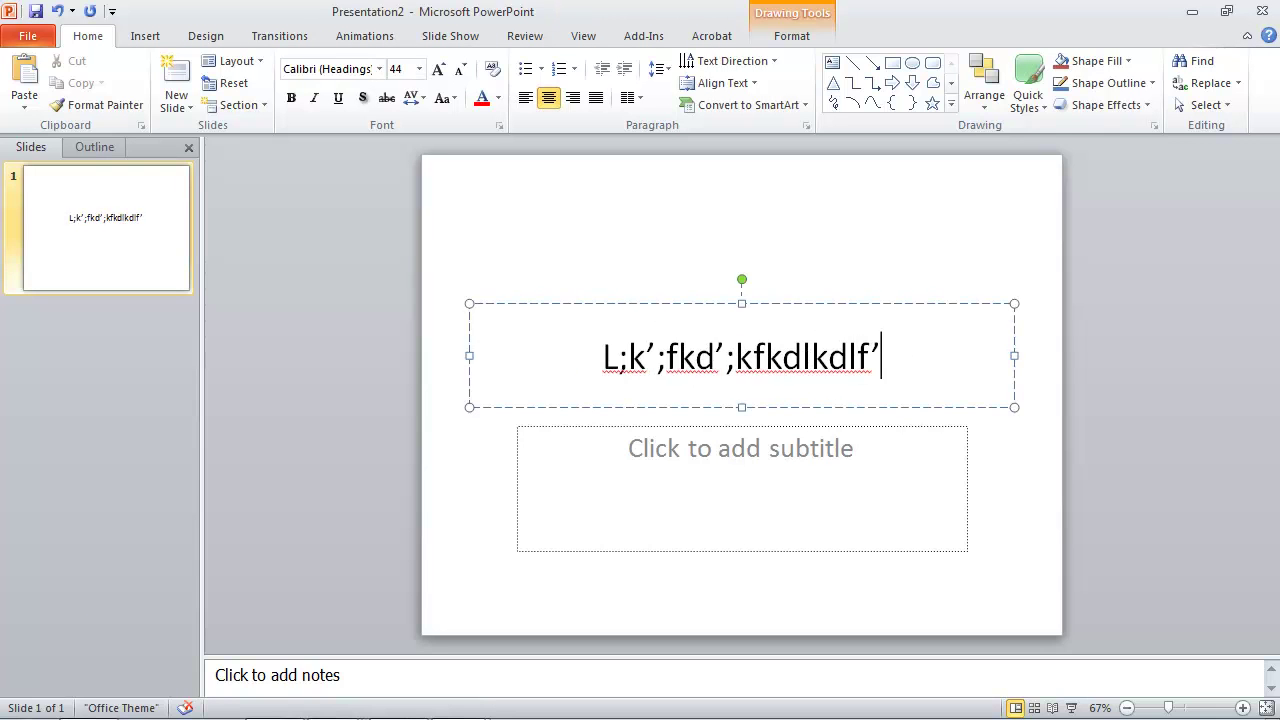
click(755, 448)
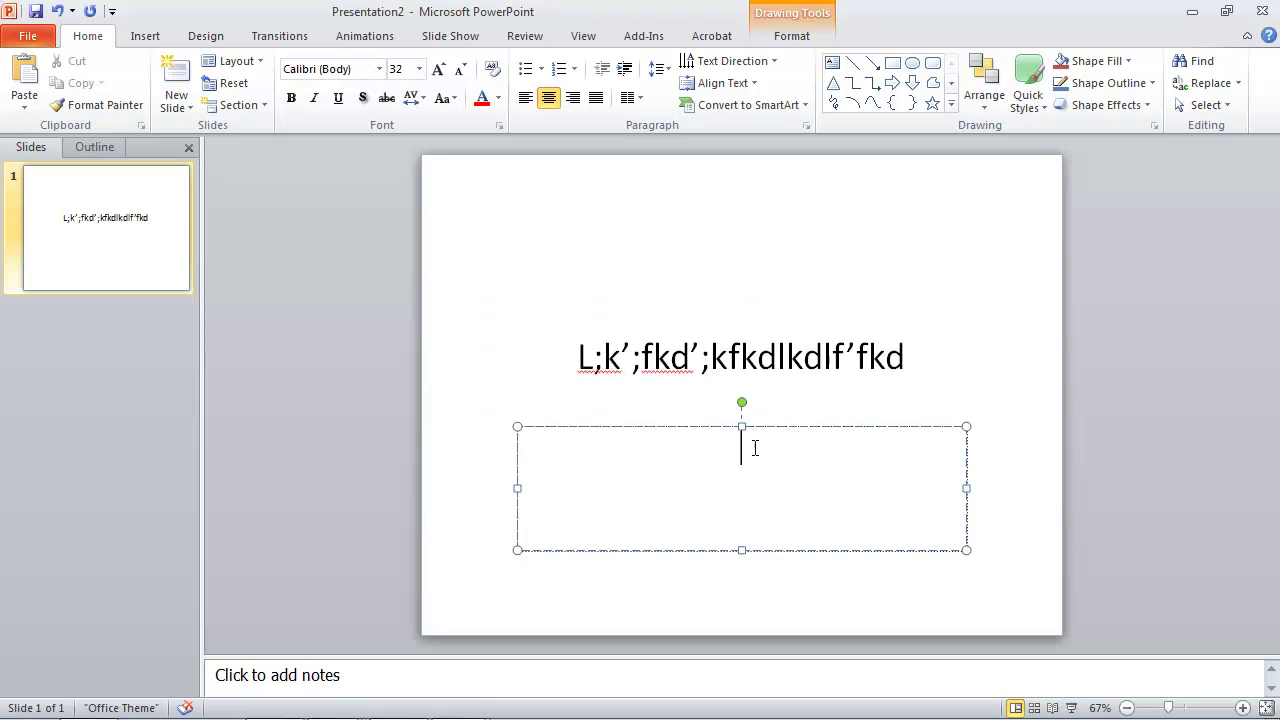
text(;lkdf;lk';k';)
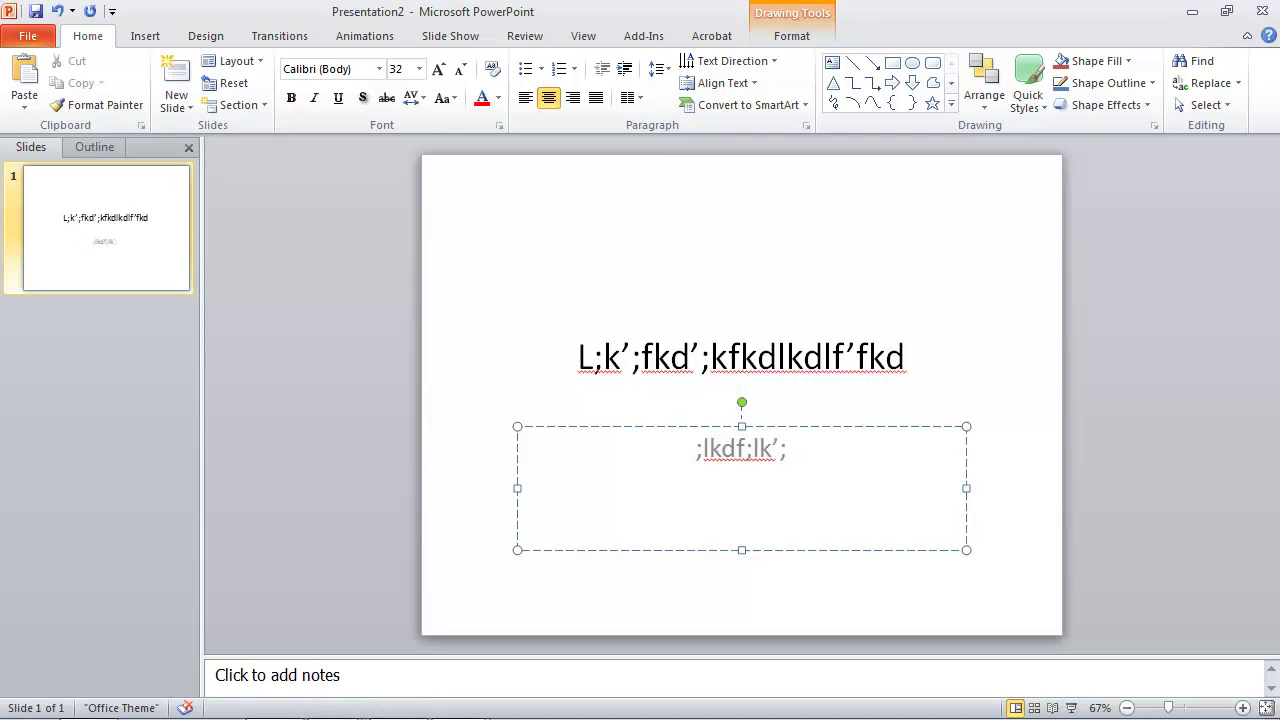
key(Return)
text(;lk;lk;'k';)
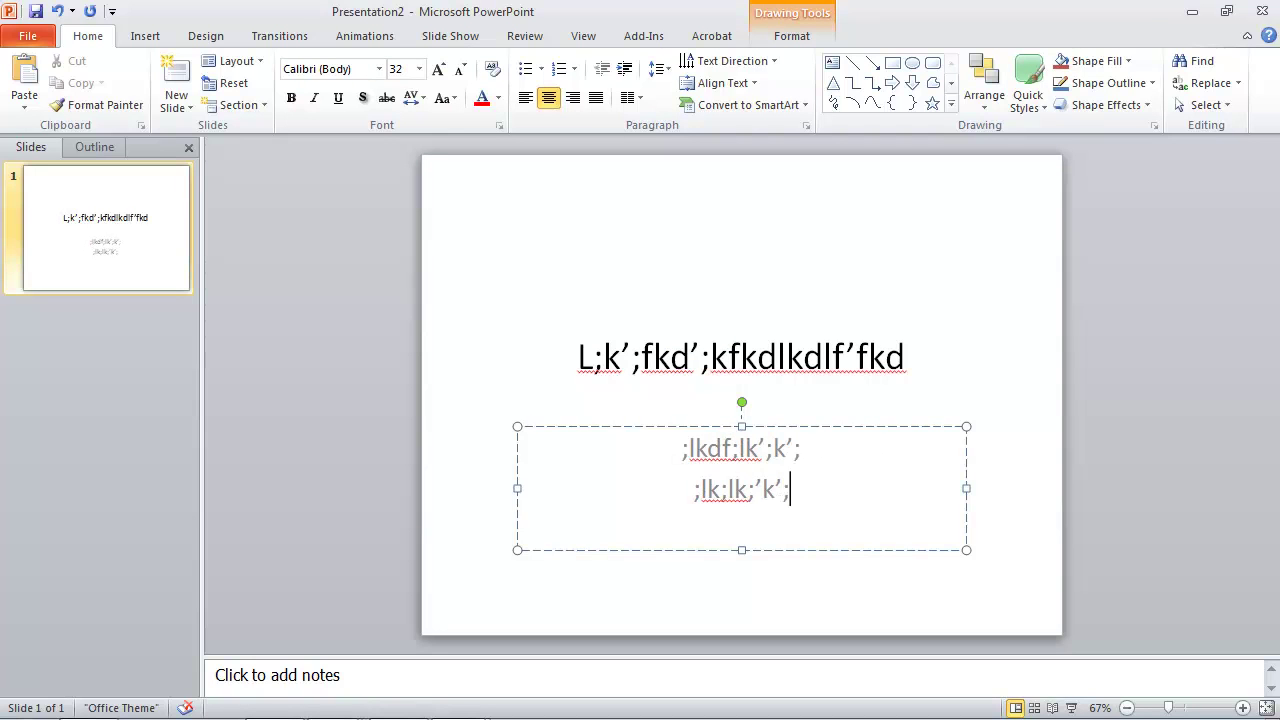
key(Return)
text(kljfkljdfklj)
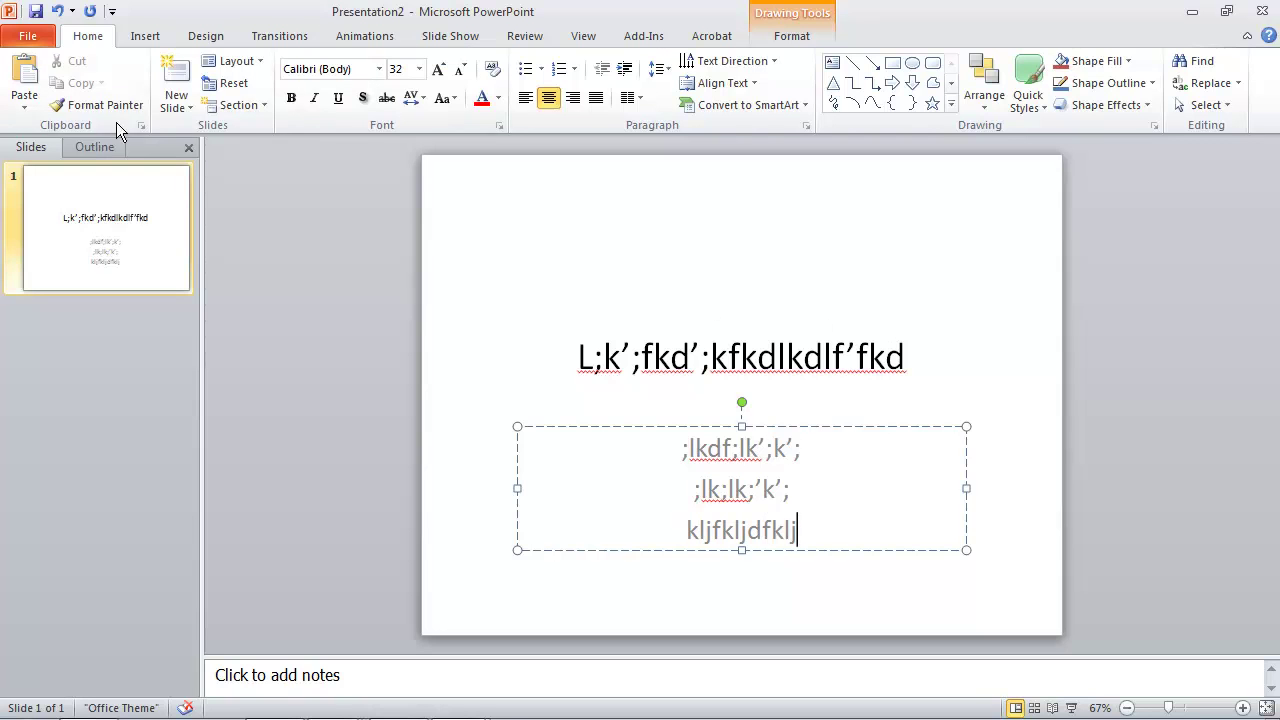
- Add a Title and Content slide titled 'Design Problem', correcting the typos
click(177, 75)
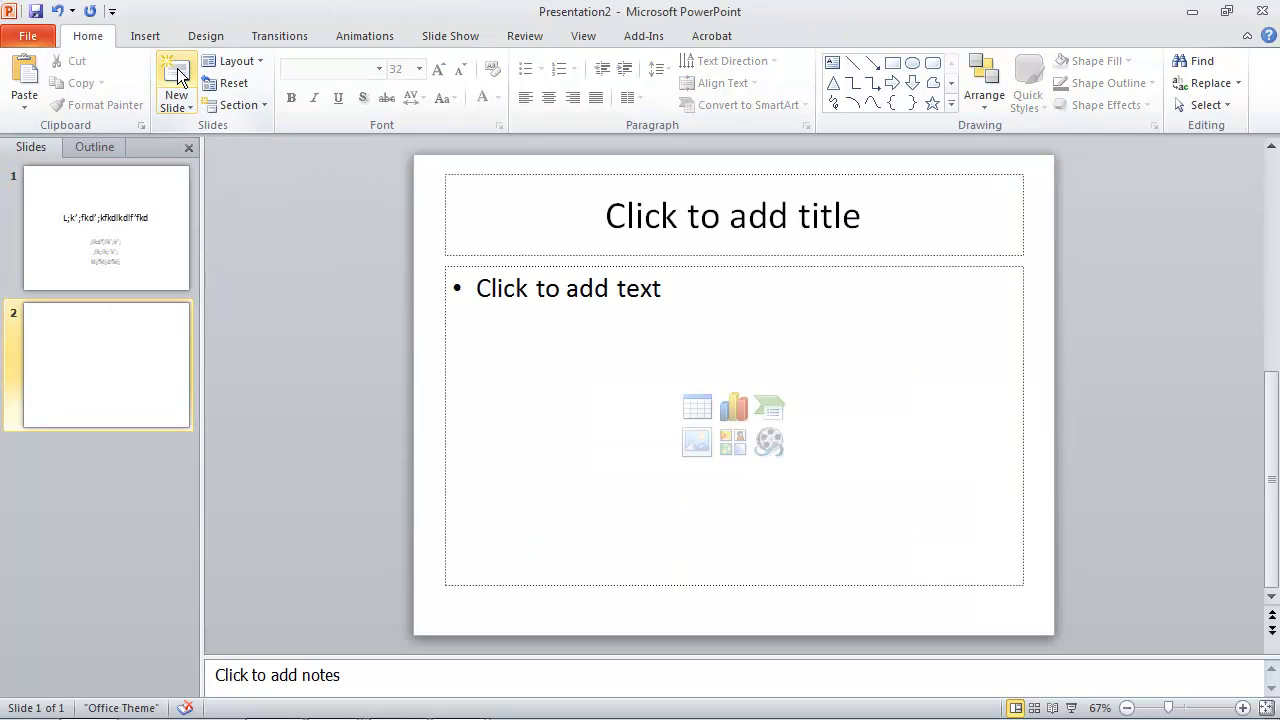
click(745, 227)
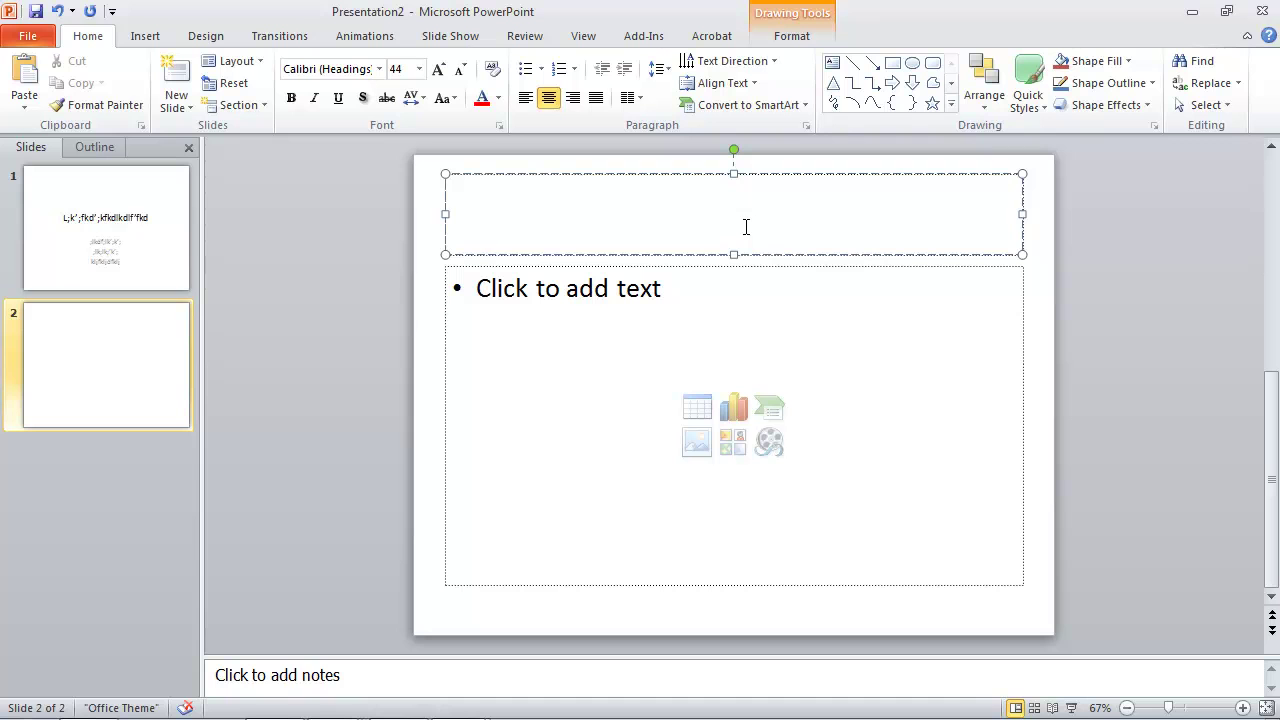
text(design)
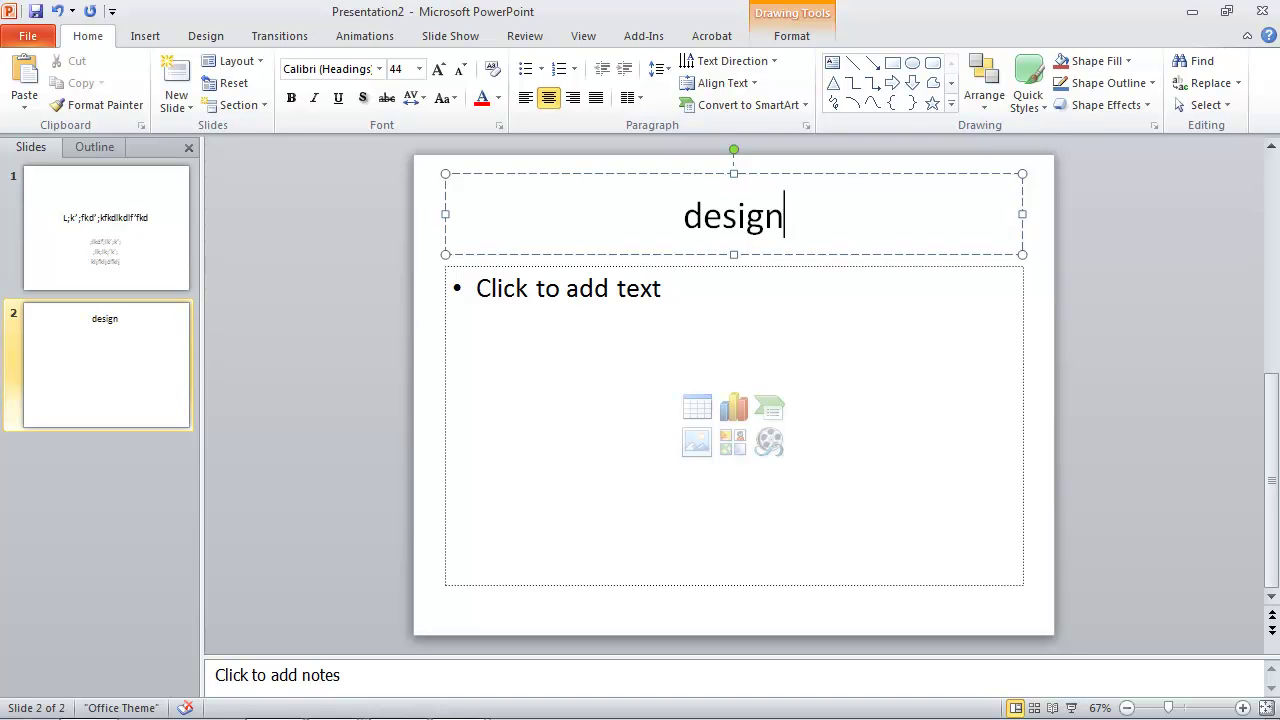
key(BackSpace)
key(BackSpace)
key(BackSpace)
key(BackSpace)
key(BackSpace)
key(BackSpace)
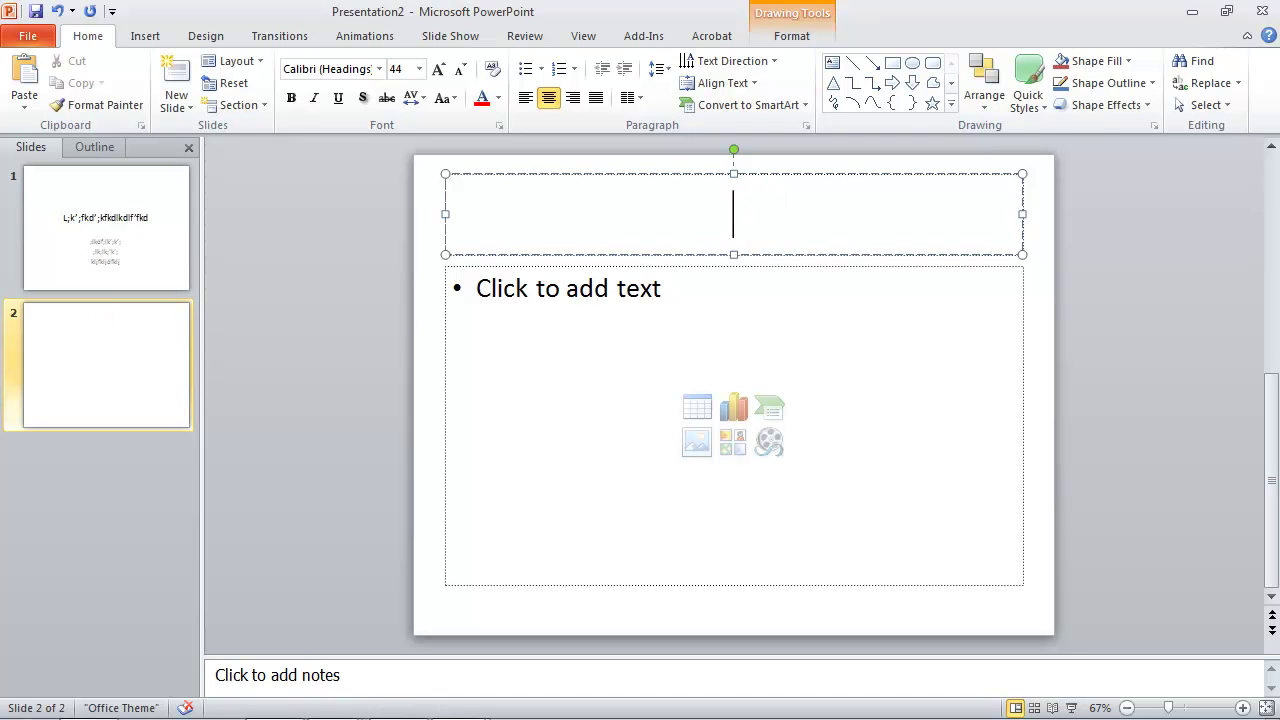
text(design)
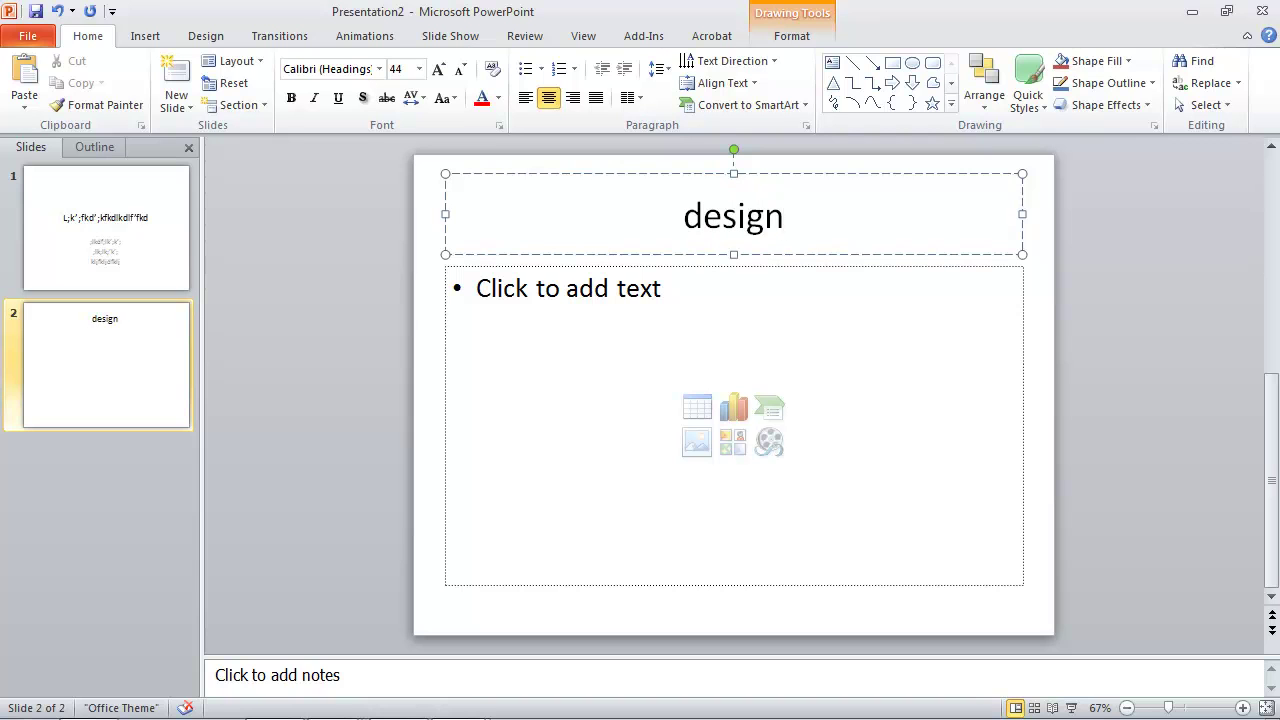
key(BackSpace)
key(BackSpace)
key(BackSpace)
key(BackSpace)
key(BackSpace)
key(BackSpace)
text(Dwesign)
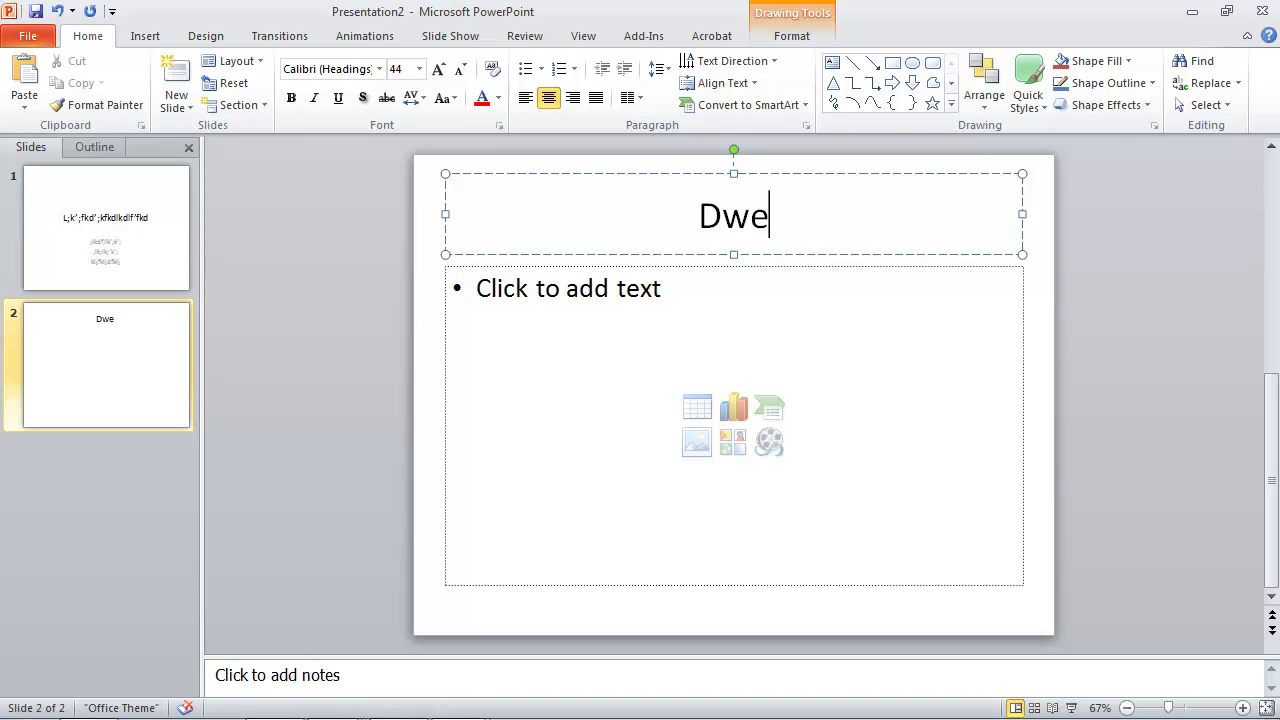
key(BackSpace)
key(BackSpace)
key(BackSpace)
key(BackSpace)
key(BackSpace)
key(BackSpace)
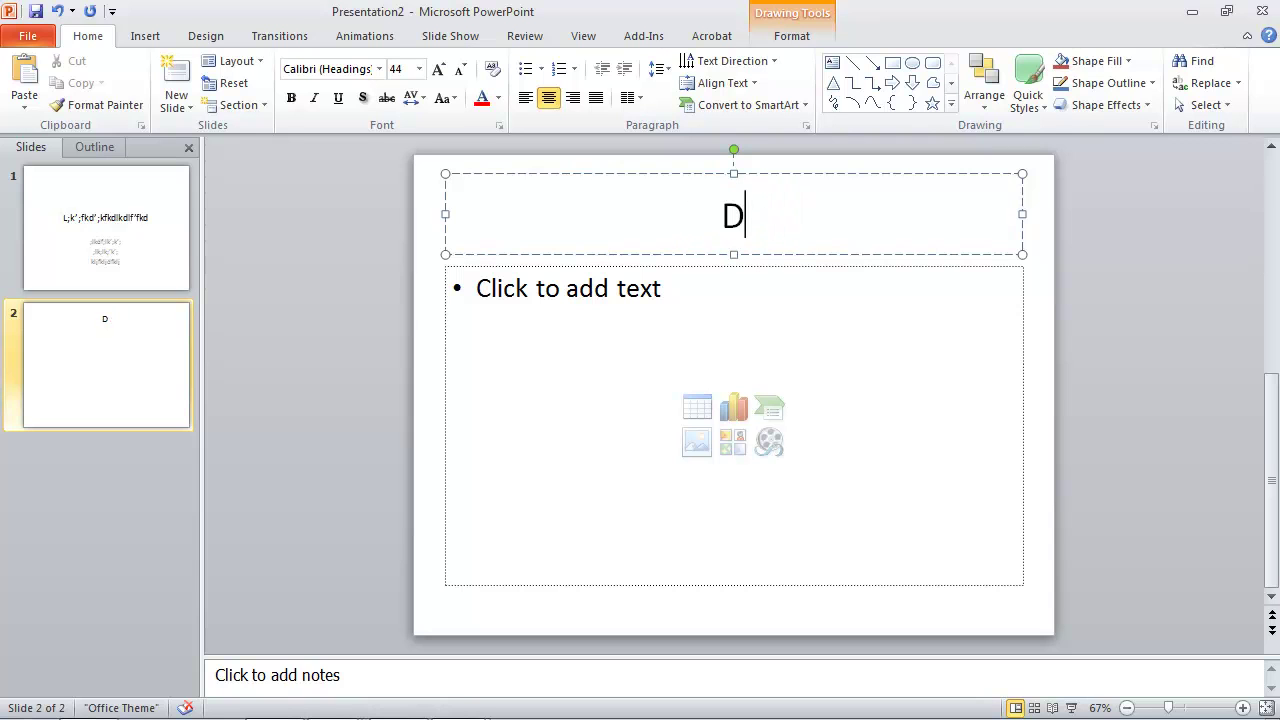
text(esign Probelm)
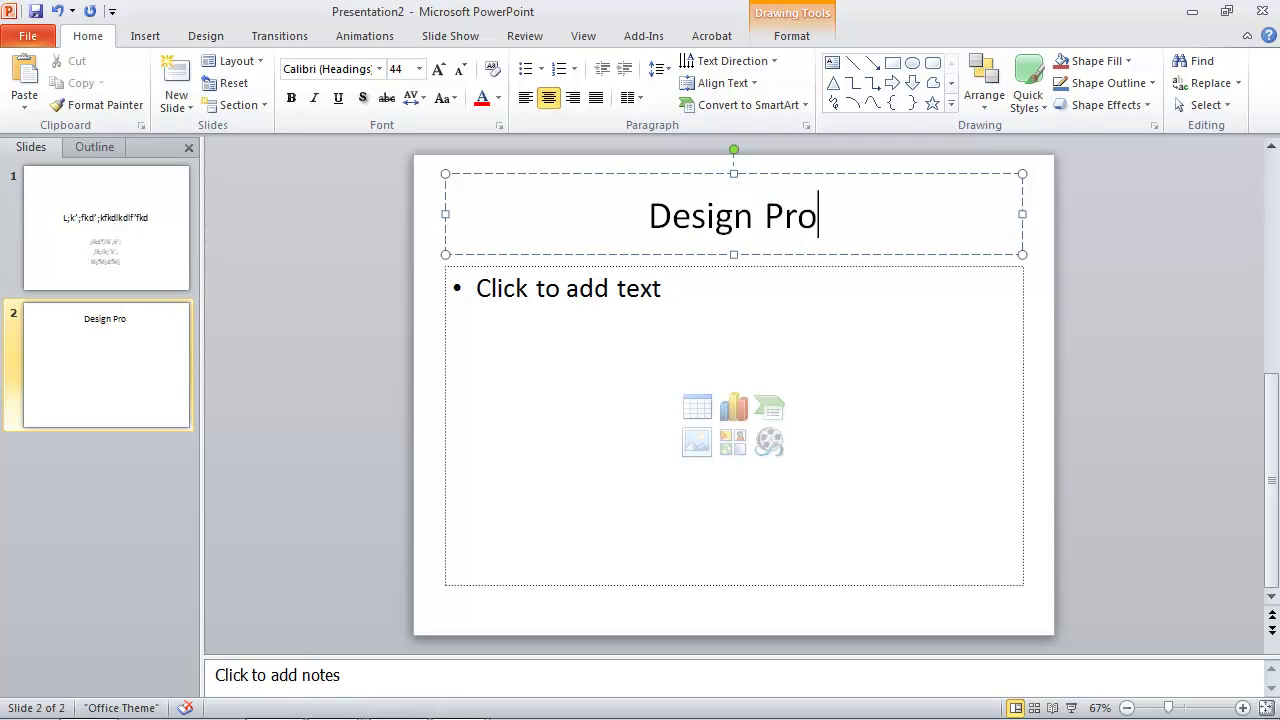
key(BackSpace)
key(BackSpace)
key(BackSpace)
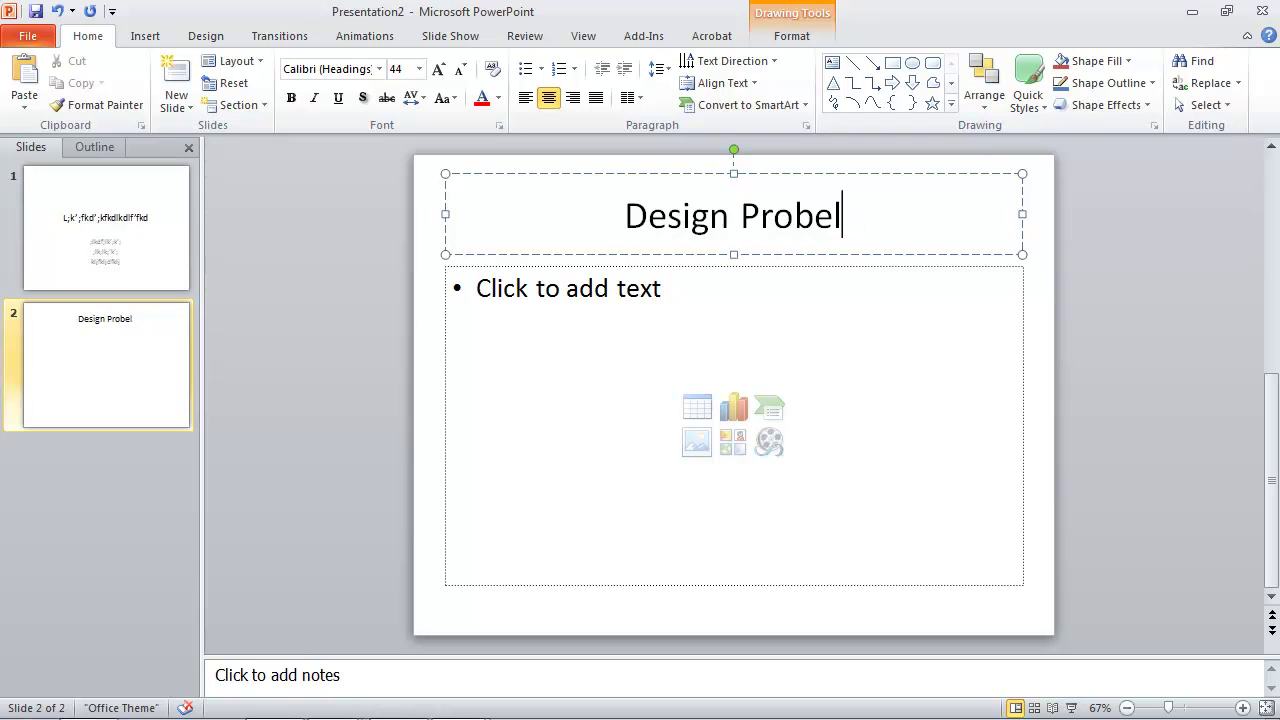
text(lem)
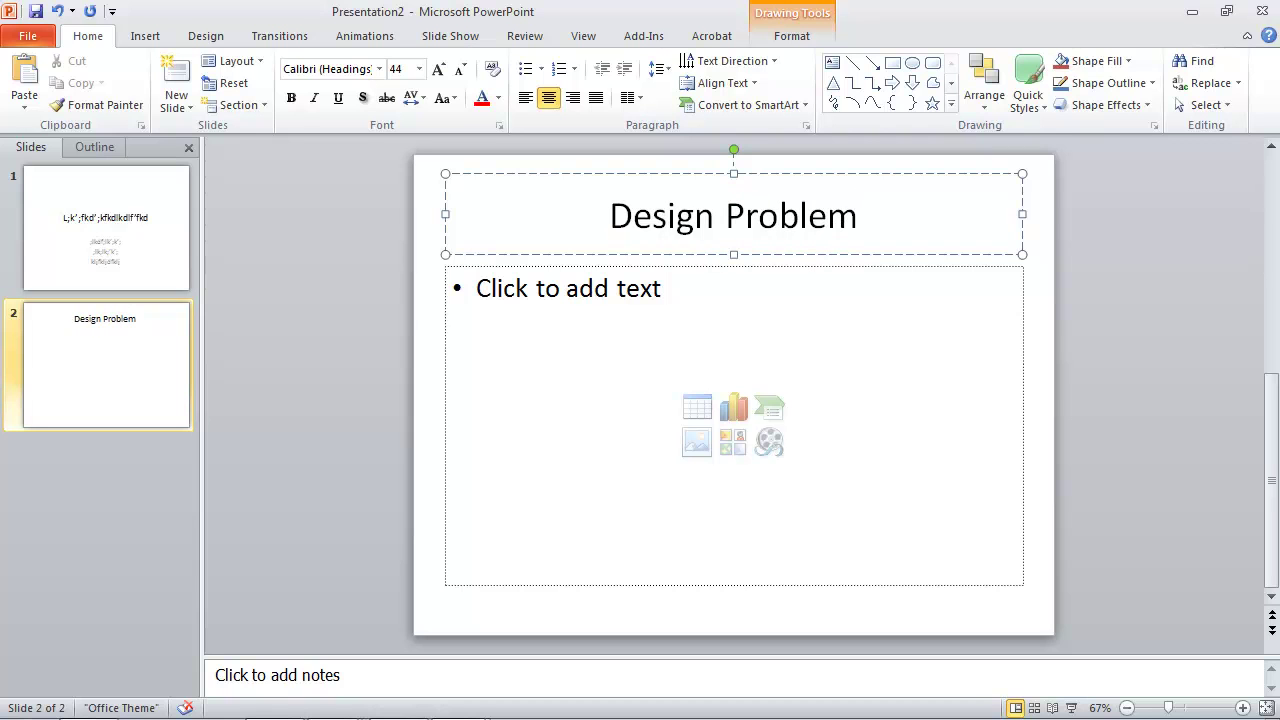
- Type seven filler bullet points into slide 2's content area
click(652, 290)
text(;lk;lk;lk;kl;lk;kl)
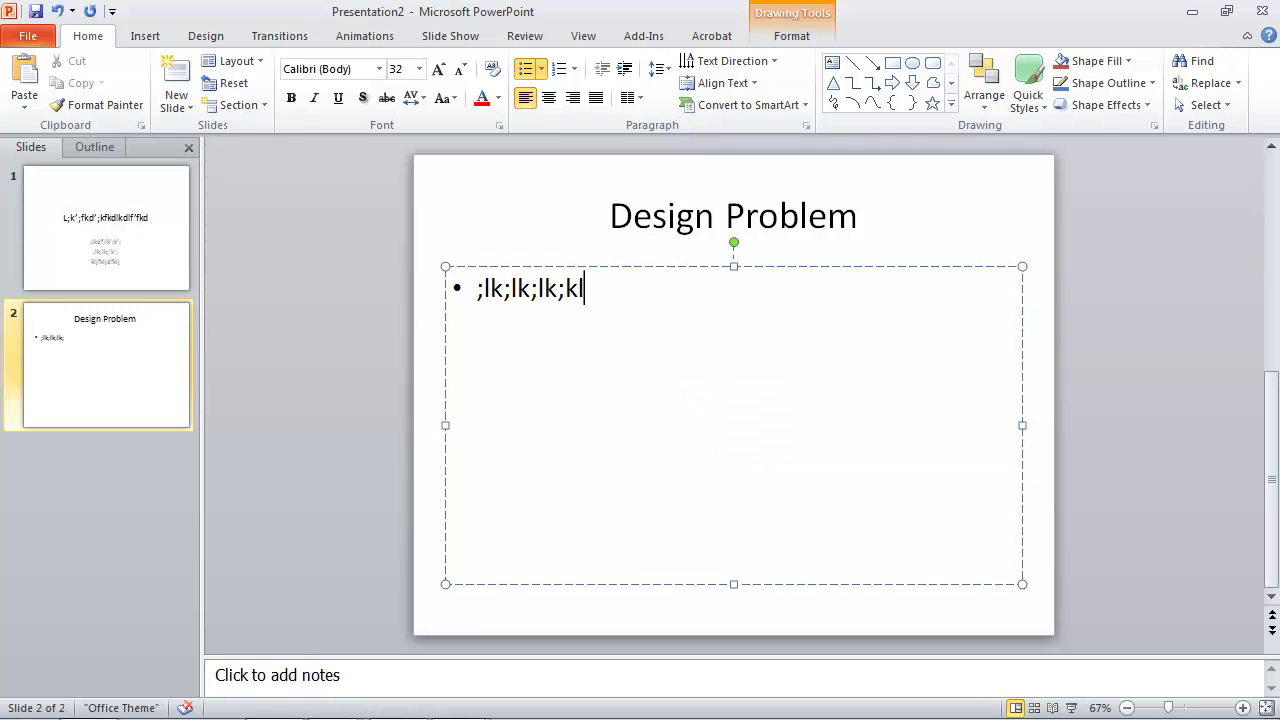
key(Return)
text(jkdfgdfgsdfgsdf)
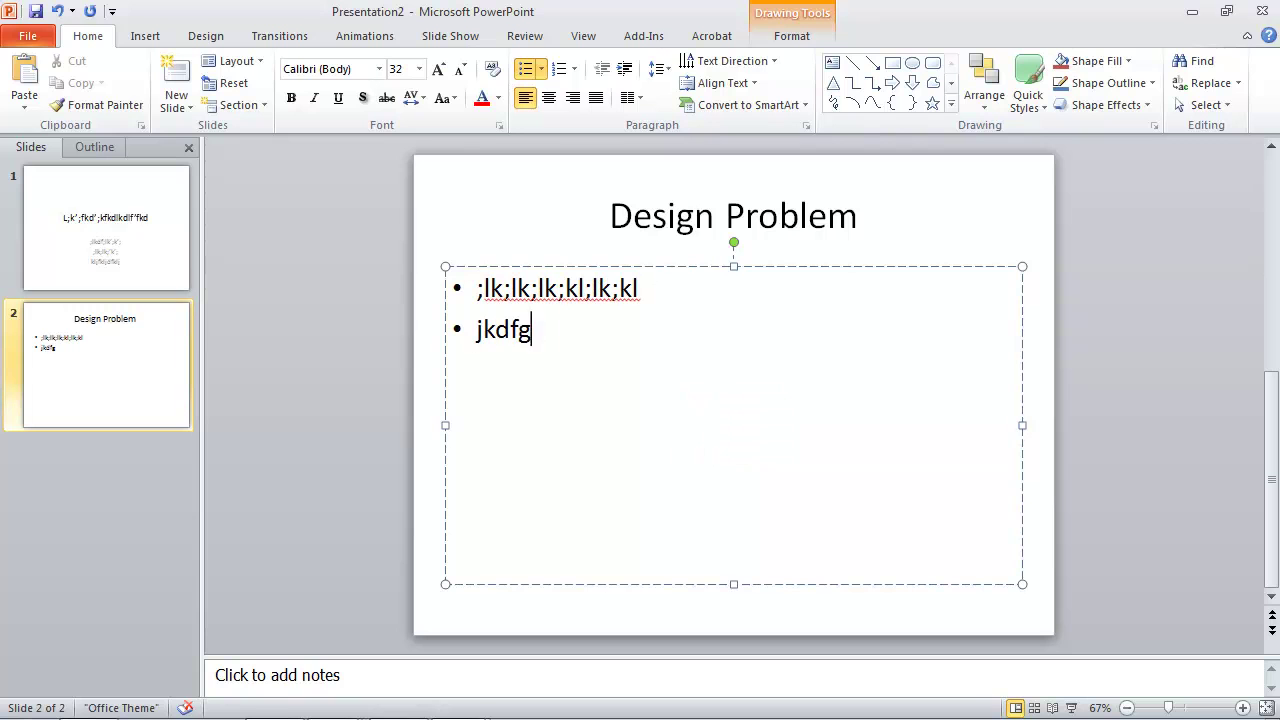
key(Return)
text(dsfgdfgdfgbfghdfghf)
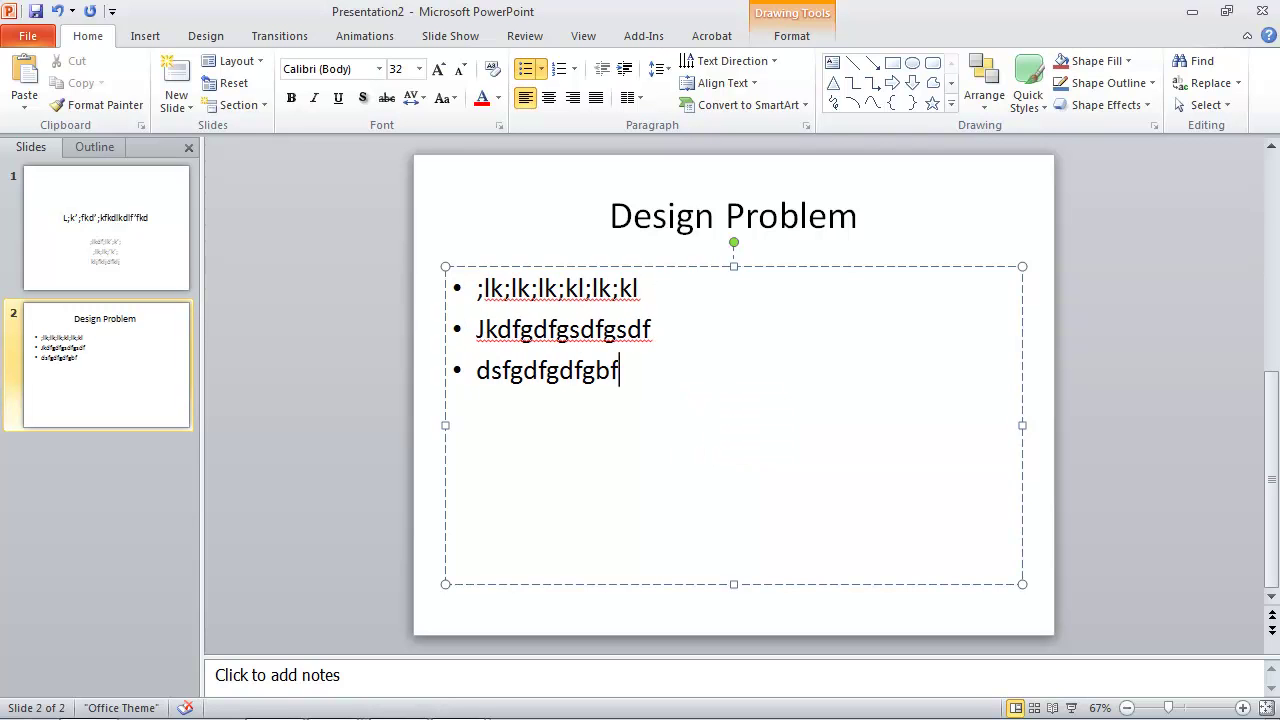
key(Return)
text(fghfghfd)
key(Return)
key(Return)
text(fdghfd)
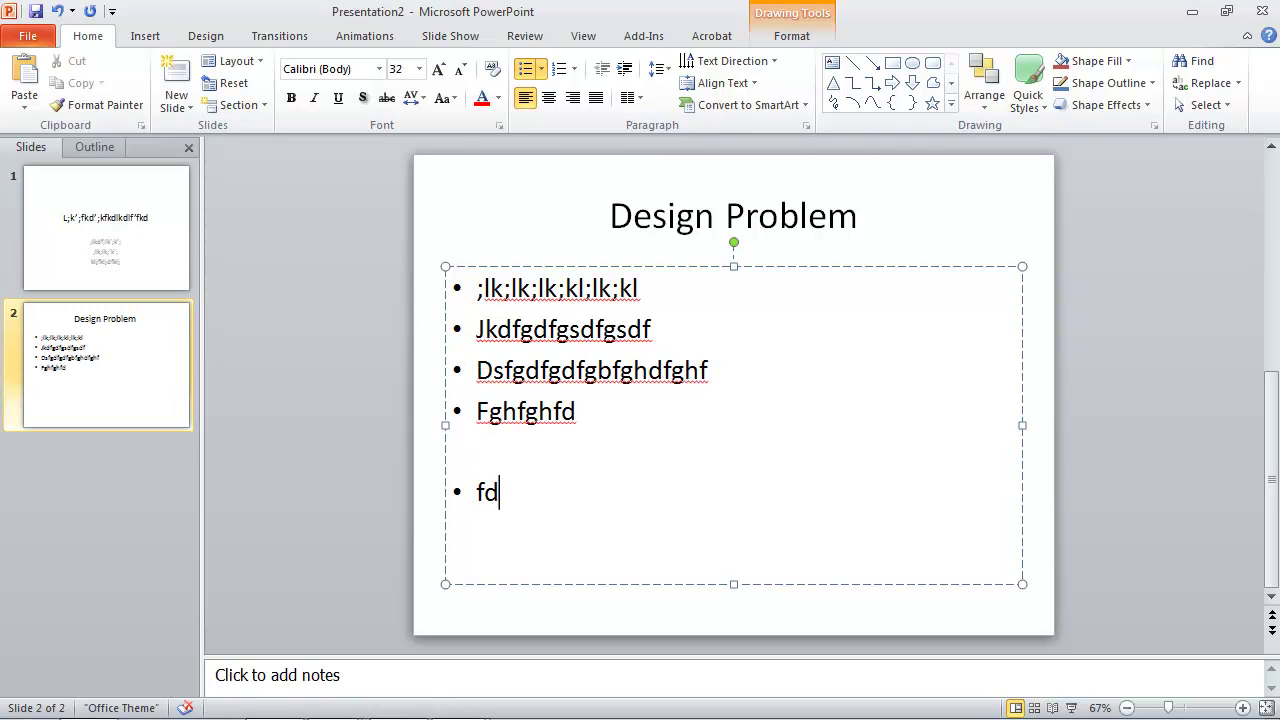
key(BackSpace)
key(BackSpace)
key(BackSpace)
key(BackSpace)
key(BackSpace)
key(BackSpace)
key(BackSpace)
key(BackSpace)
text(fdgfdghfdh)
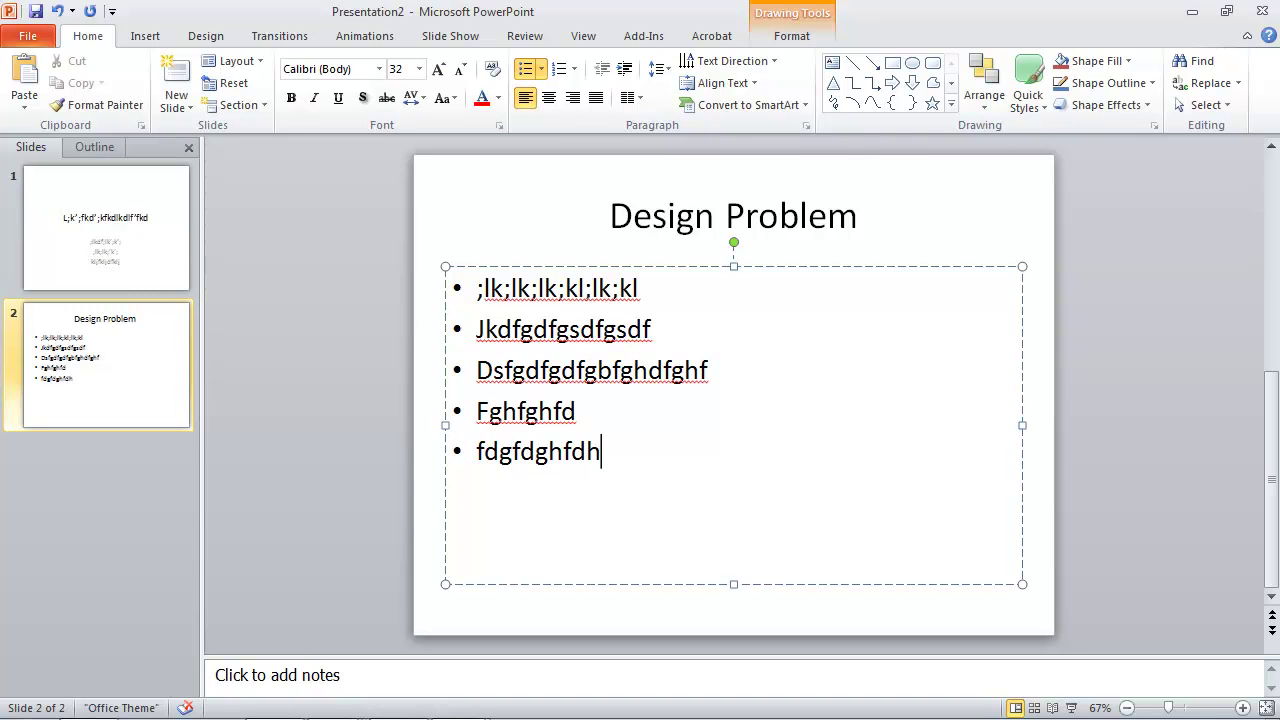
key(Return)
text(fghfgh)
key(Return)
text(fdgh)
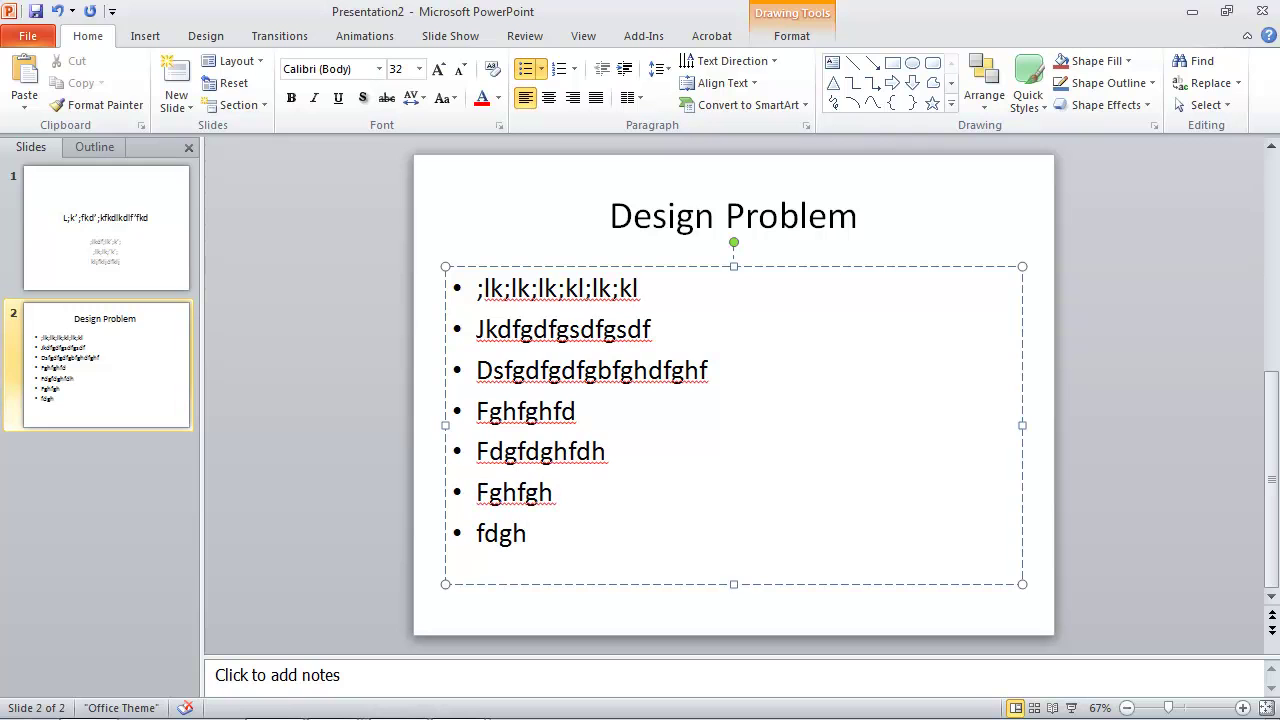
- Add a third slide titled 'Research and Investigation'
click(178, 97)
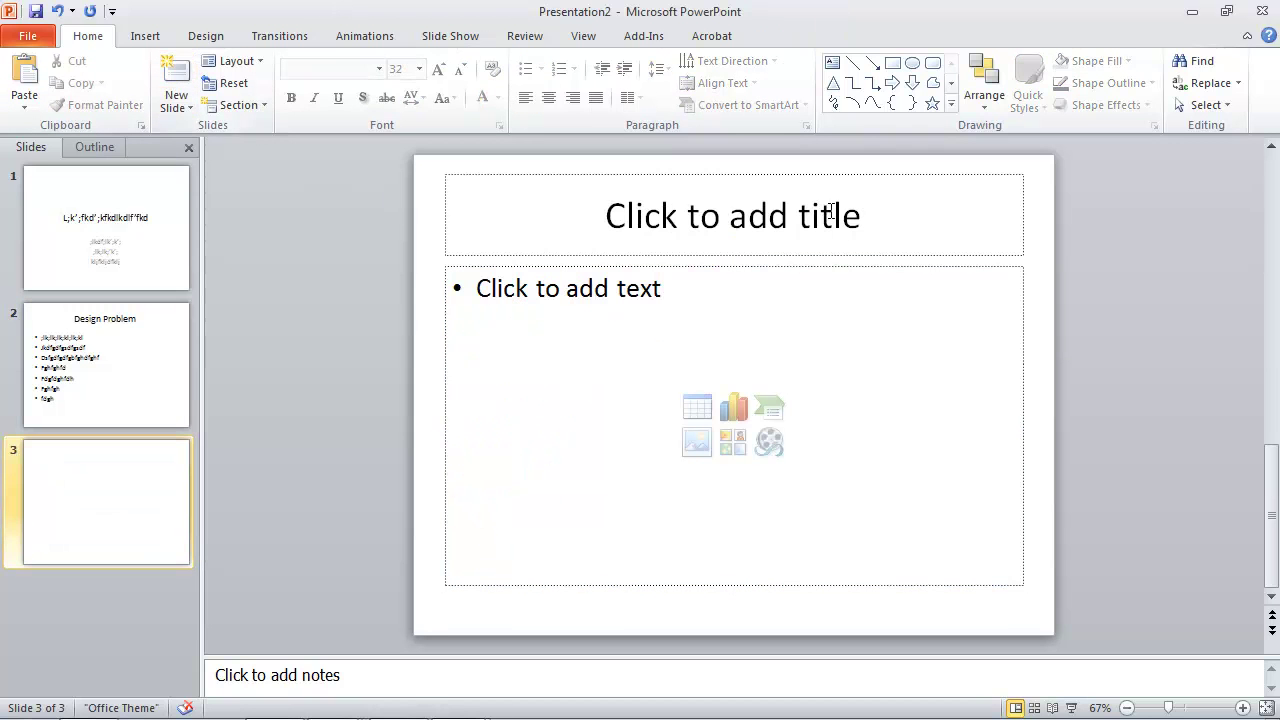
click(691, 225)
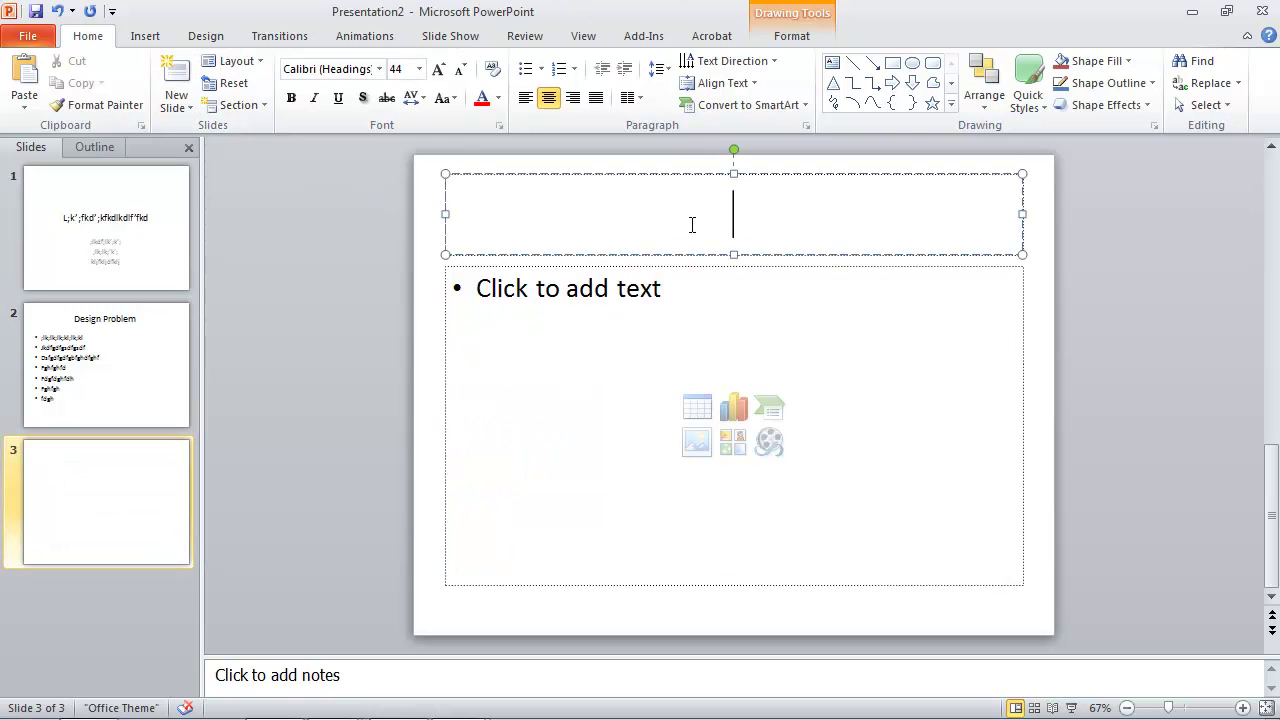
text(Res)
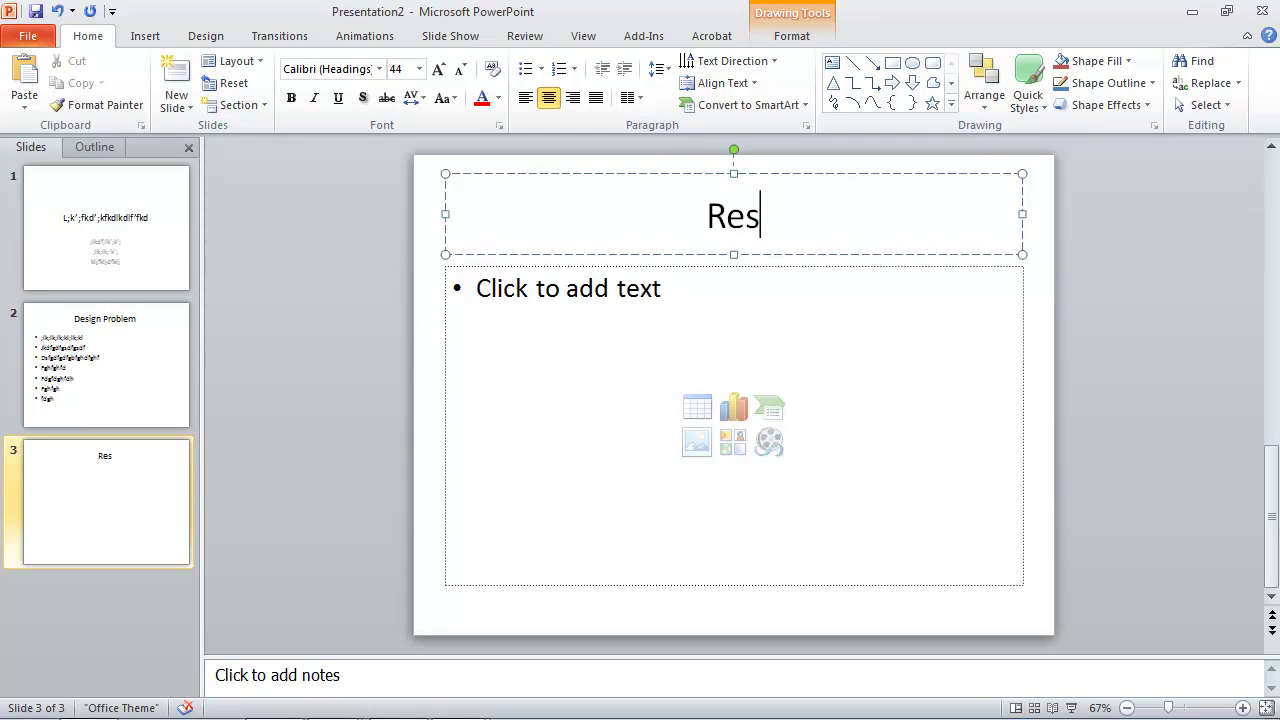
text(earch and )
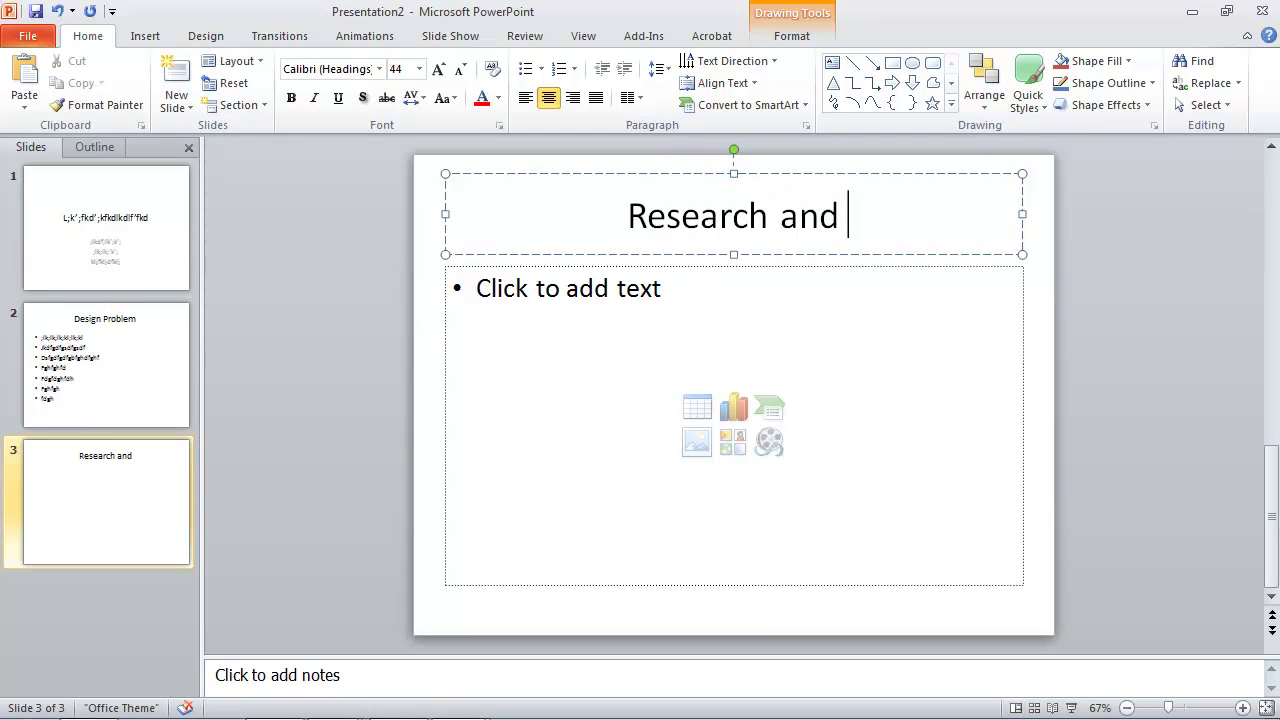
text(Investigation)
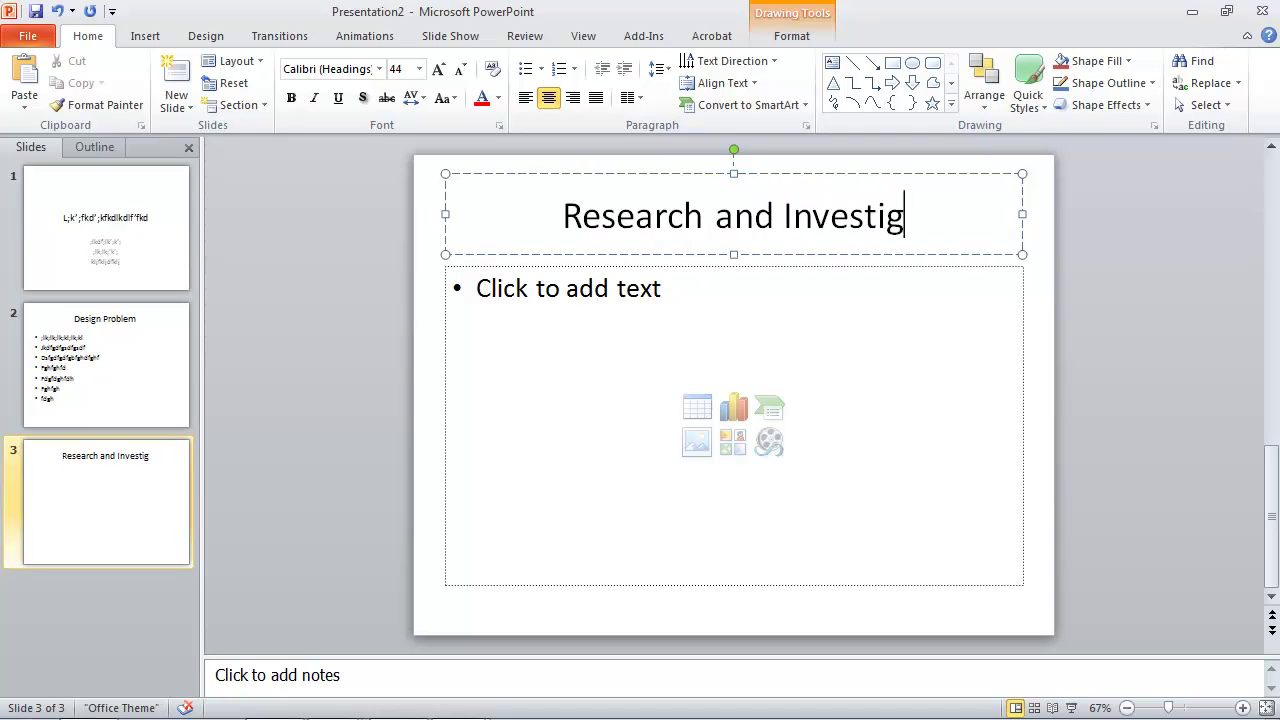
- Type six filler bullet points into slide 3's body
click(665, 294)
text(gthfdghfghfdghfhfd)
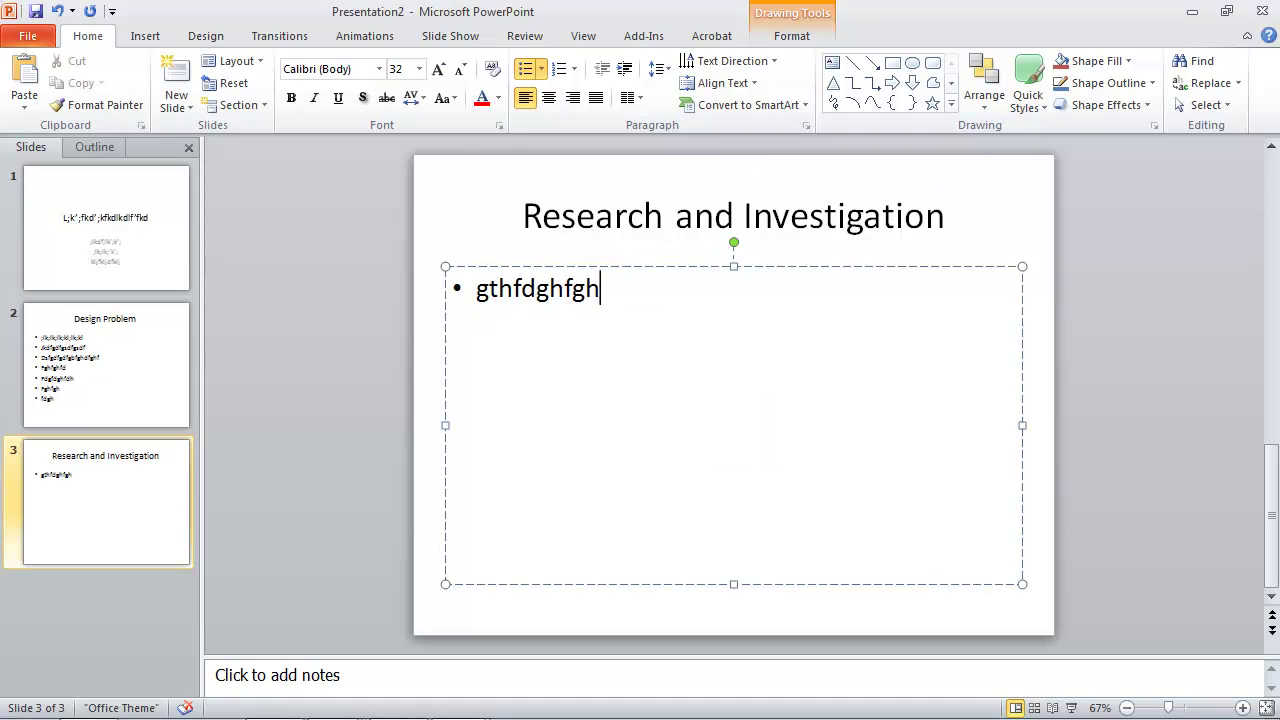
key(Return)
text(fdghfghfghdfhg)
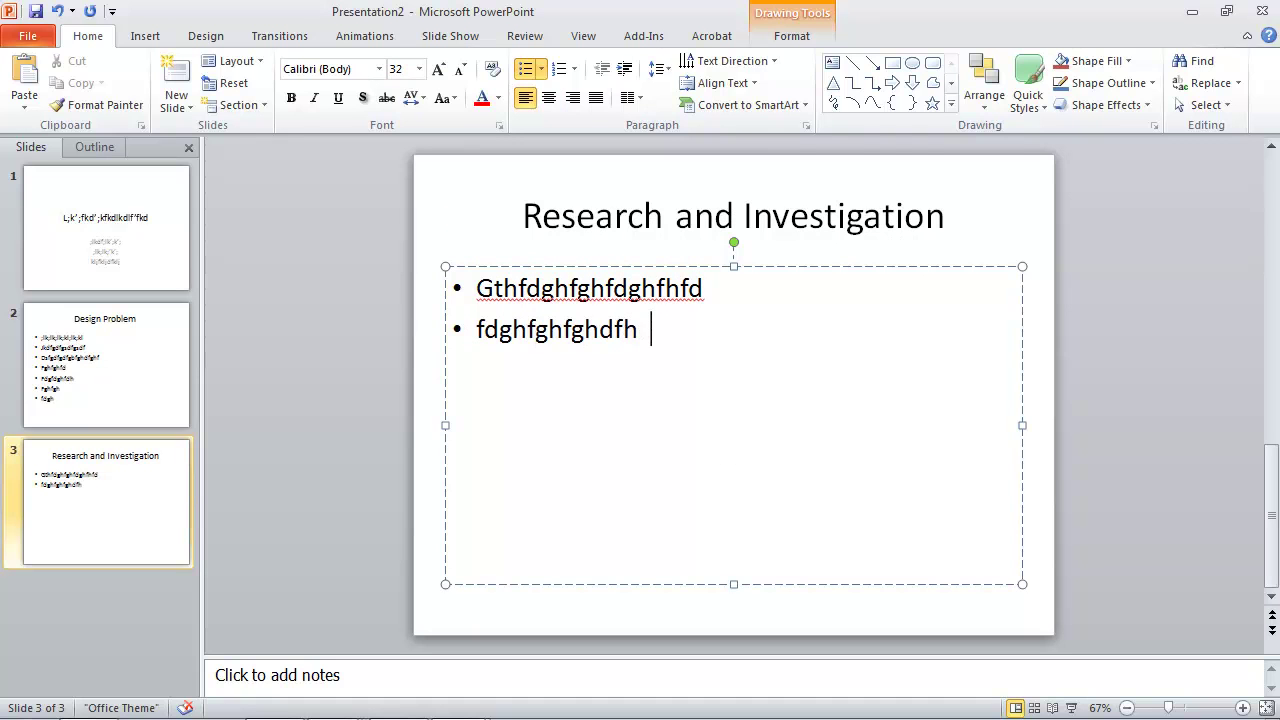
key(Return)
text(g Ghjghjfghjf)
key(Return)
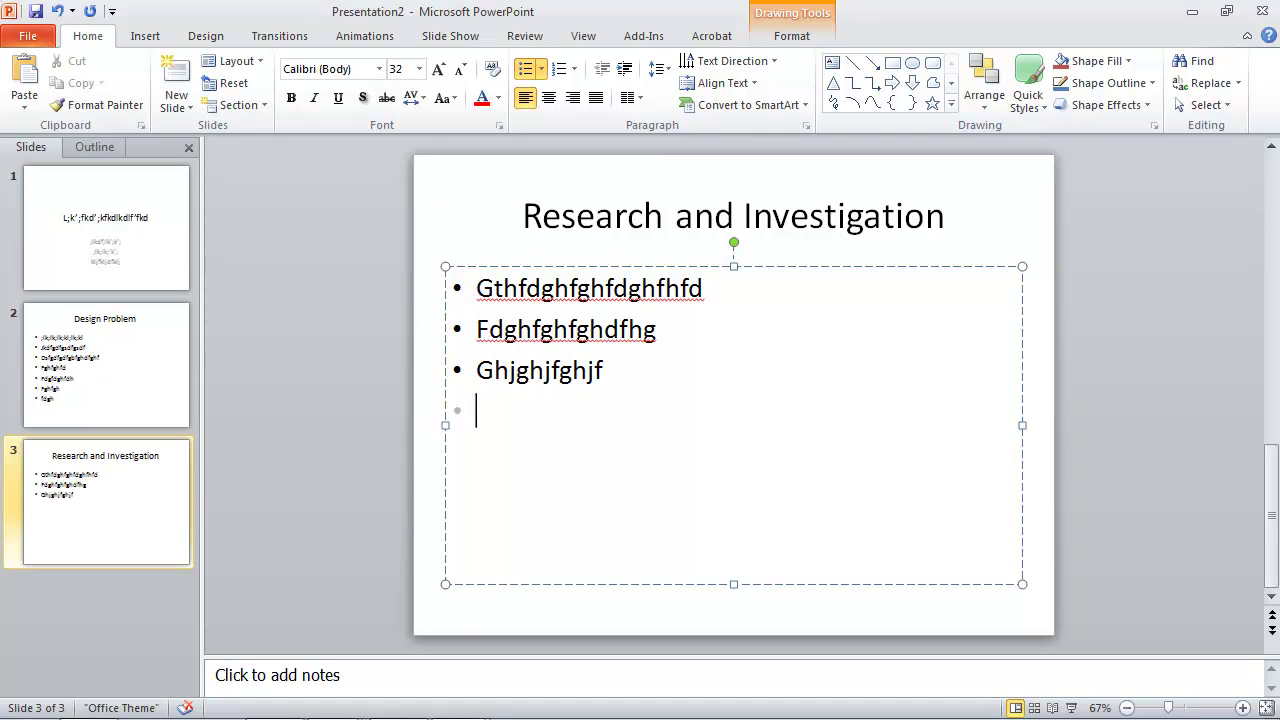
text(dgh)
key(Return)
text(jgfhj)
key(Return)
text(fghjfghjgfhj)
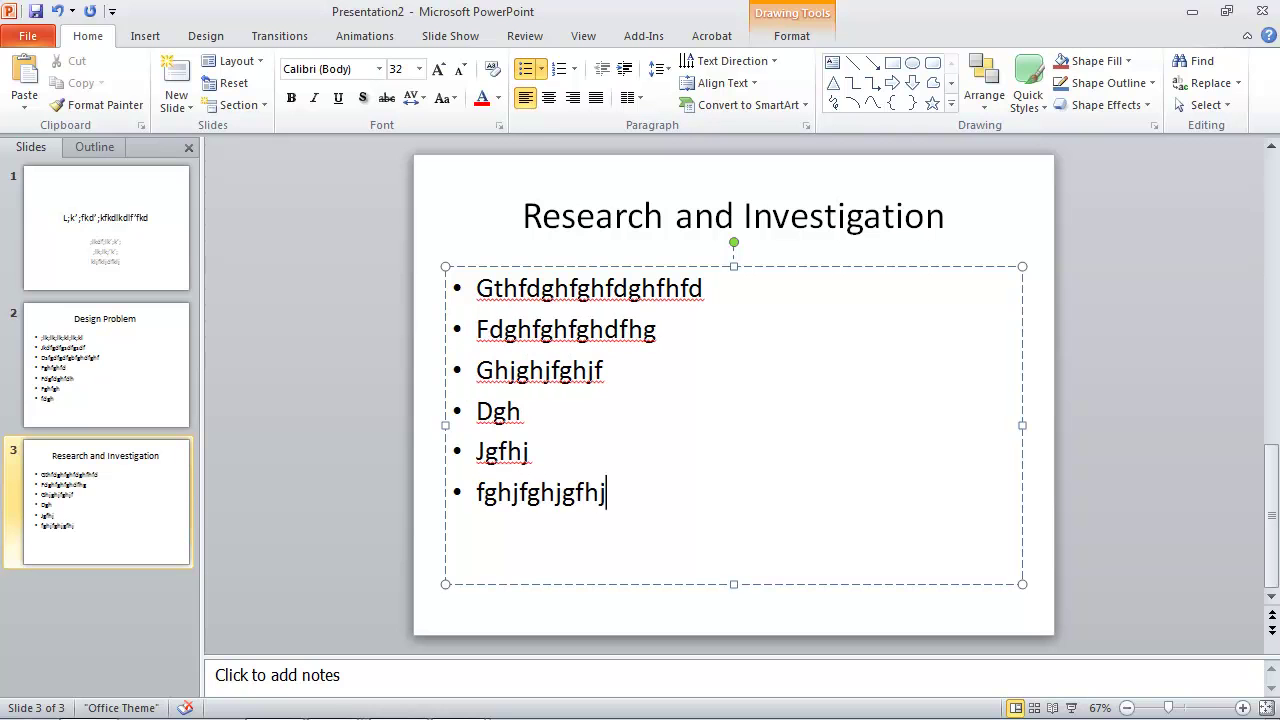
key(Return)
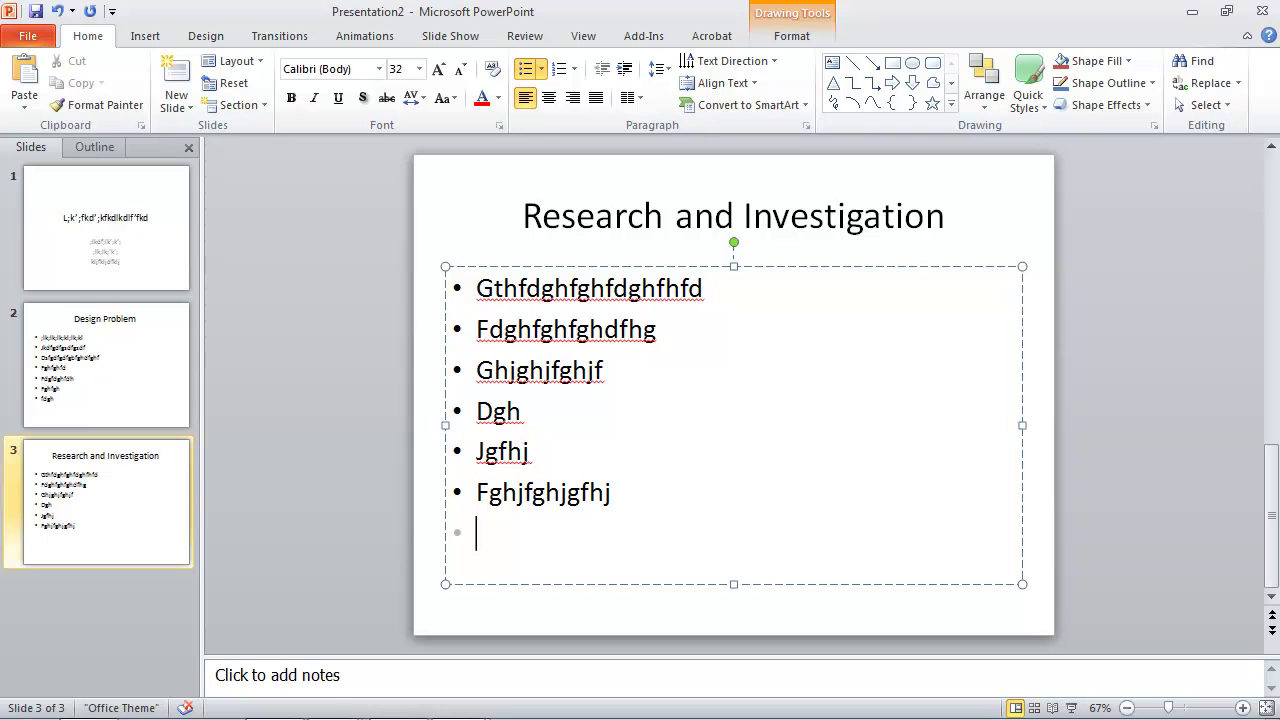
- Add a fourth slide titled 'Design Problem'
click(172, 70)
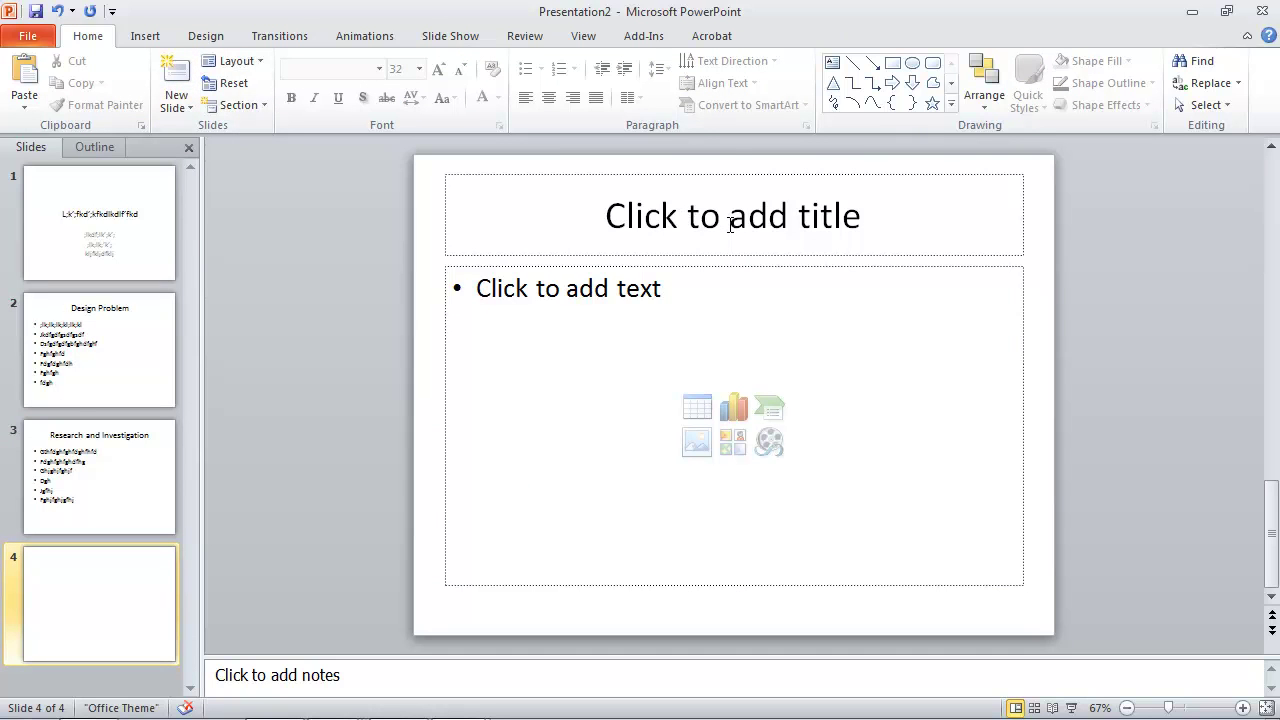
click(731, 225)
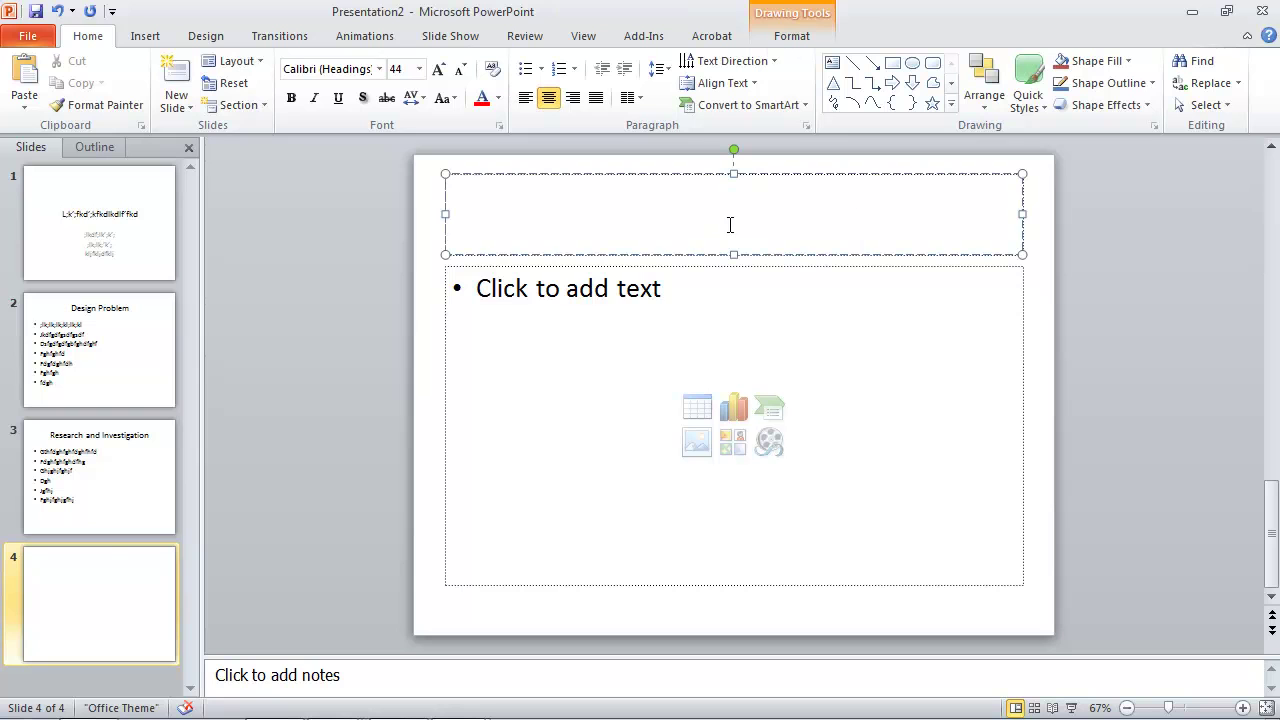
text(Ds)
key(BackSpace)
text(e)
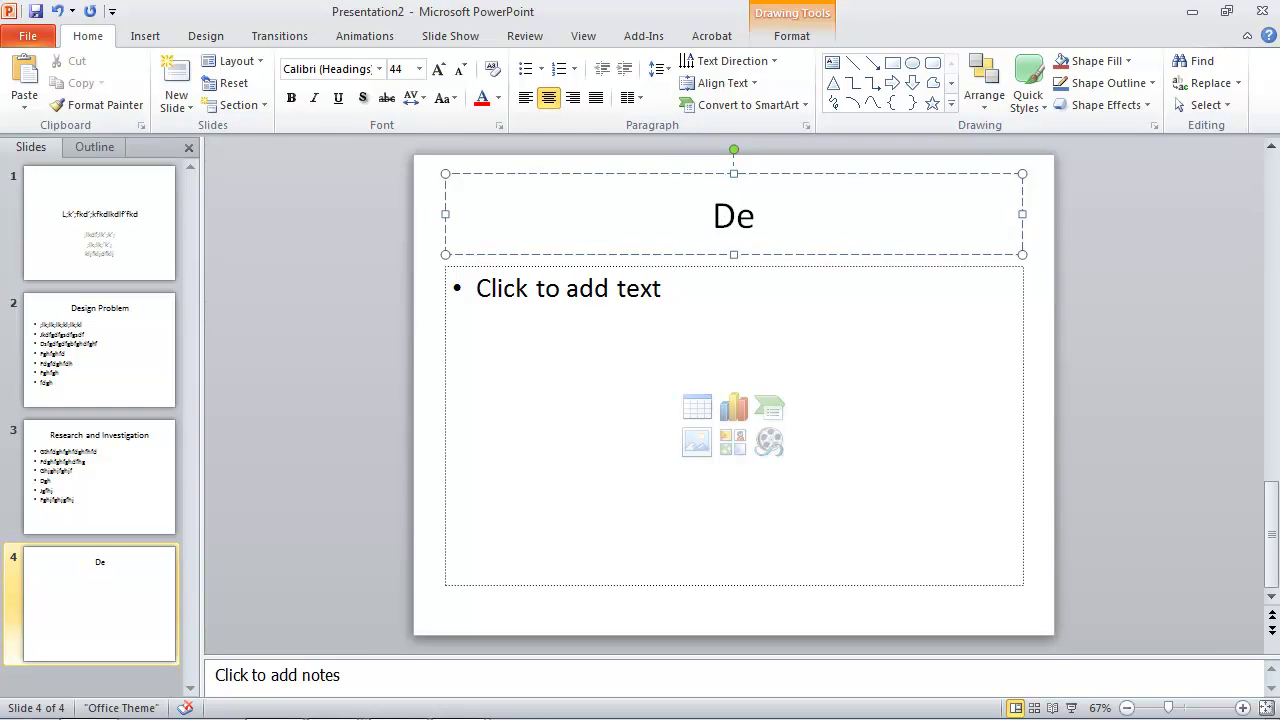
text(sign P)
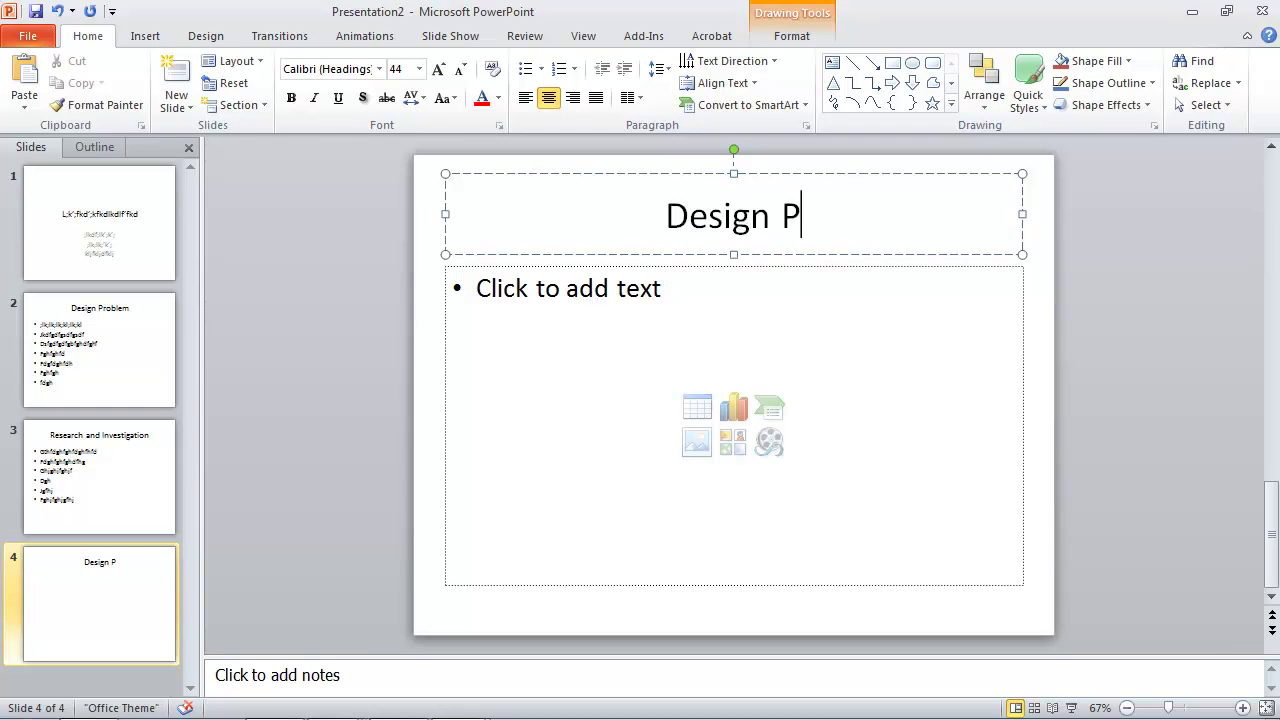
text(roblem)
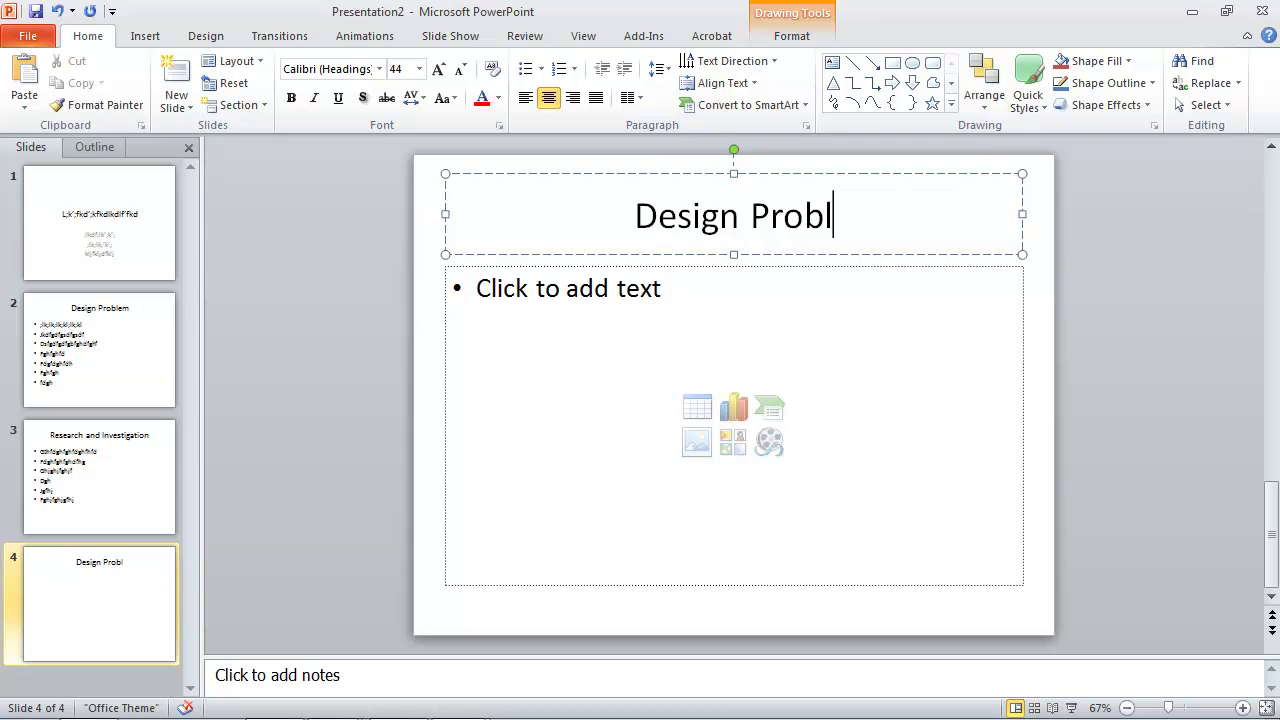
- Type five filler bullets on slide 4, then add a blank fifth slide
click(629, 288)
text(fdfgdfsgsdfgfsdgds)
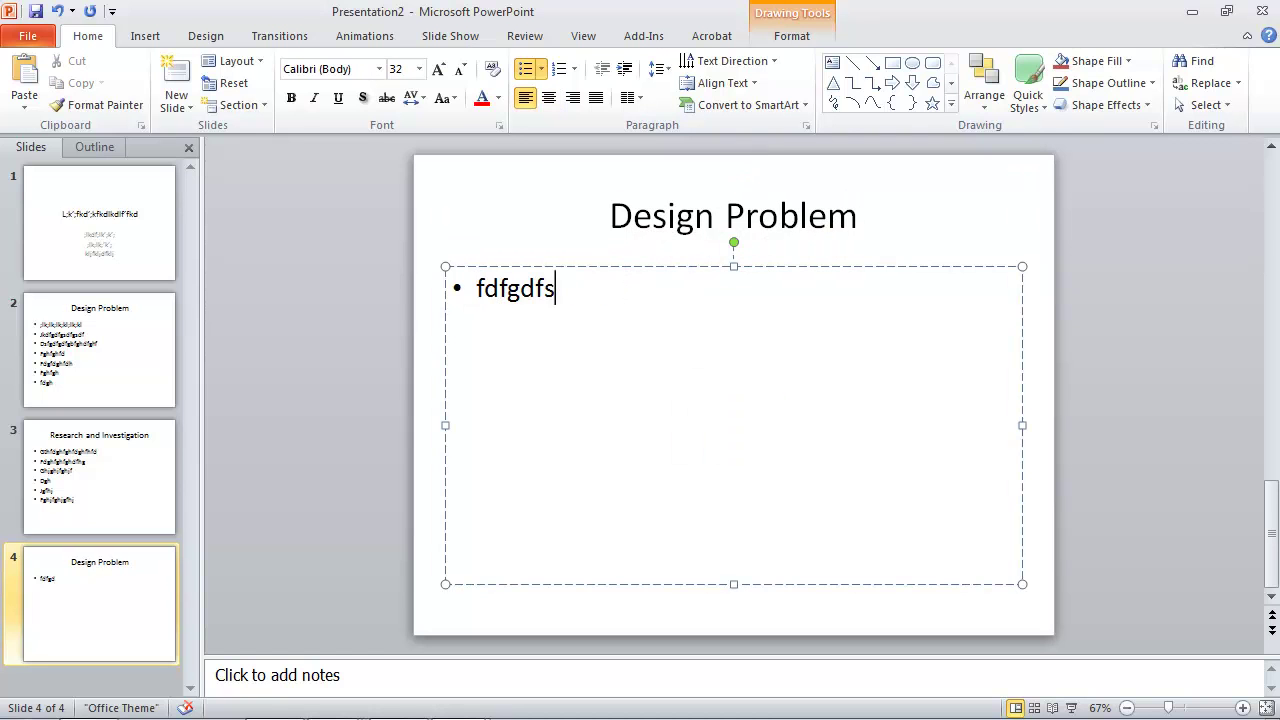
key(Return)
text(sdf)
key(Return)
text(sfdgdsgsdfs)
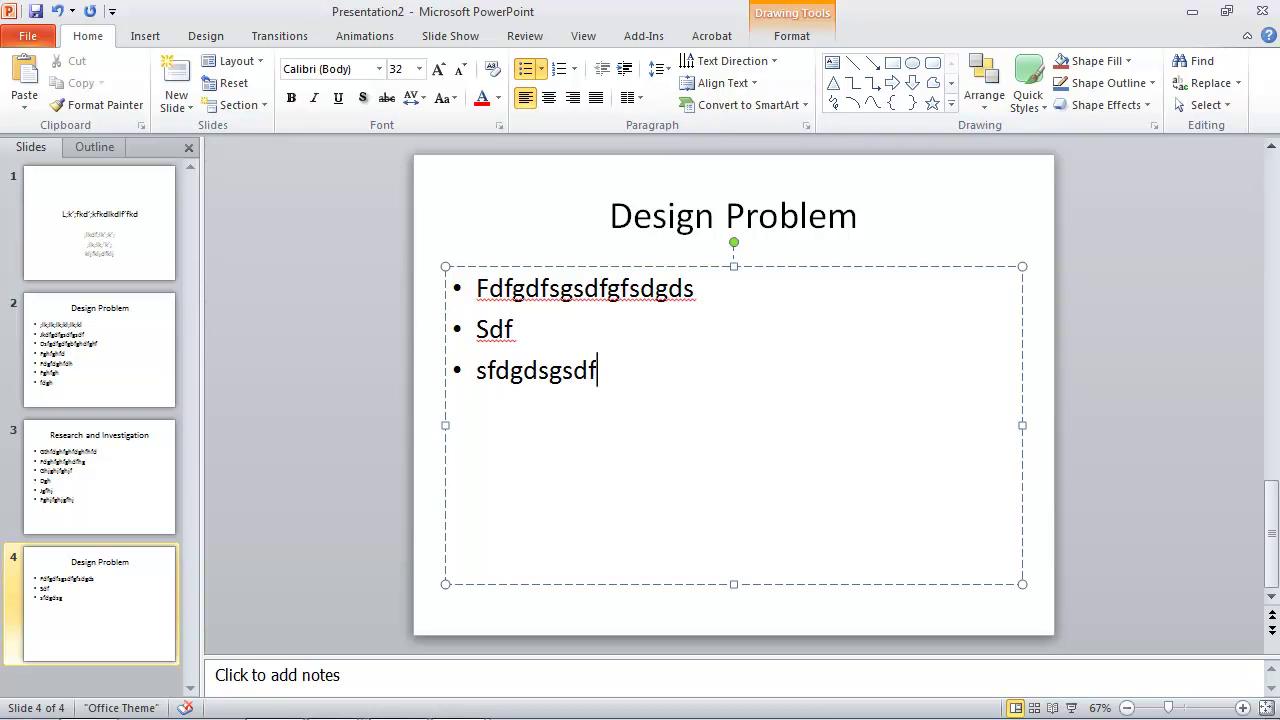
key(Return)
text(sdfgsdfgsdfgghfdgh)
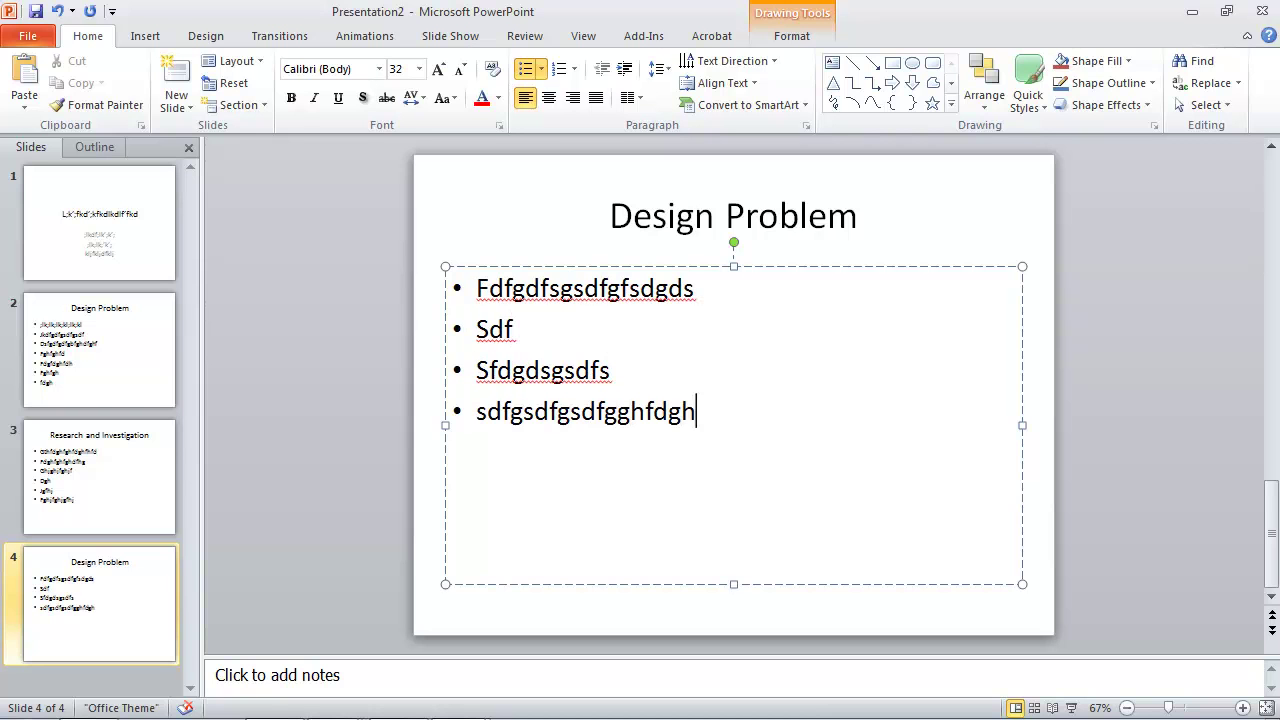
key(Return)
text(sfghfghfdh)
key(Return)
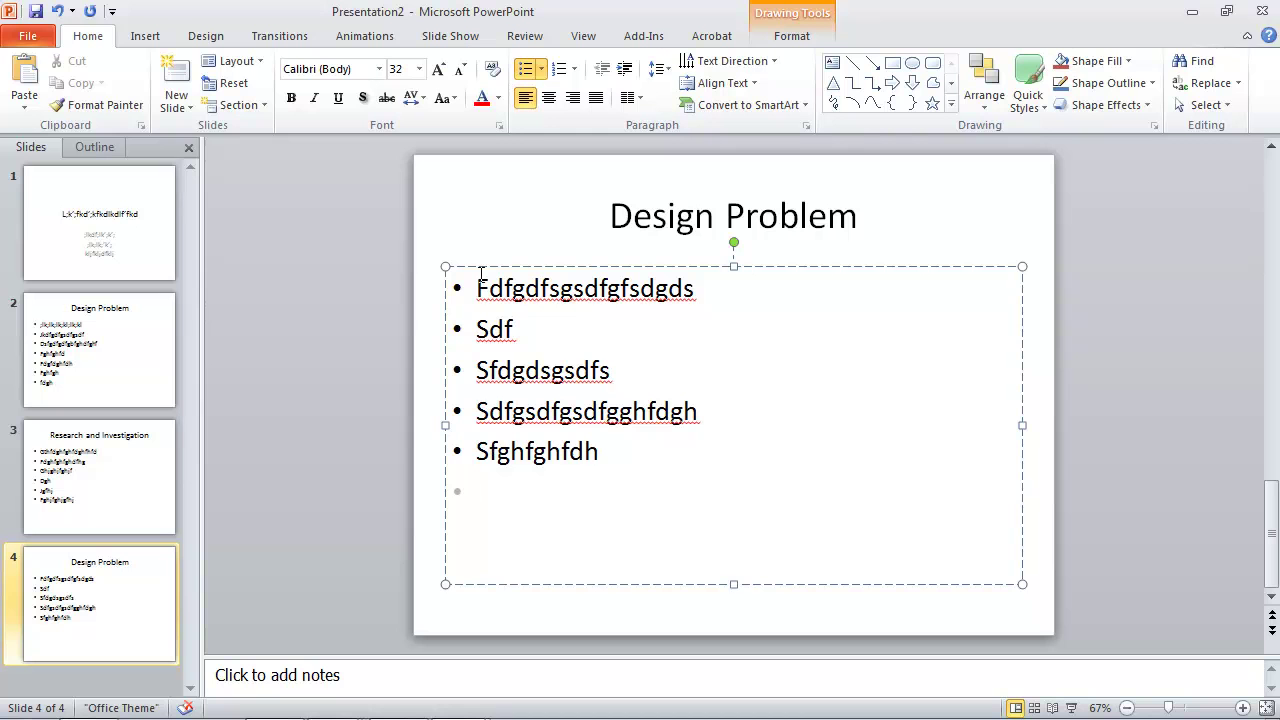
click(184, 82)
- Title slide 5 'Design Solution', fixing the capitalisation of 'Solution'
click(740, 220)
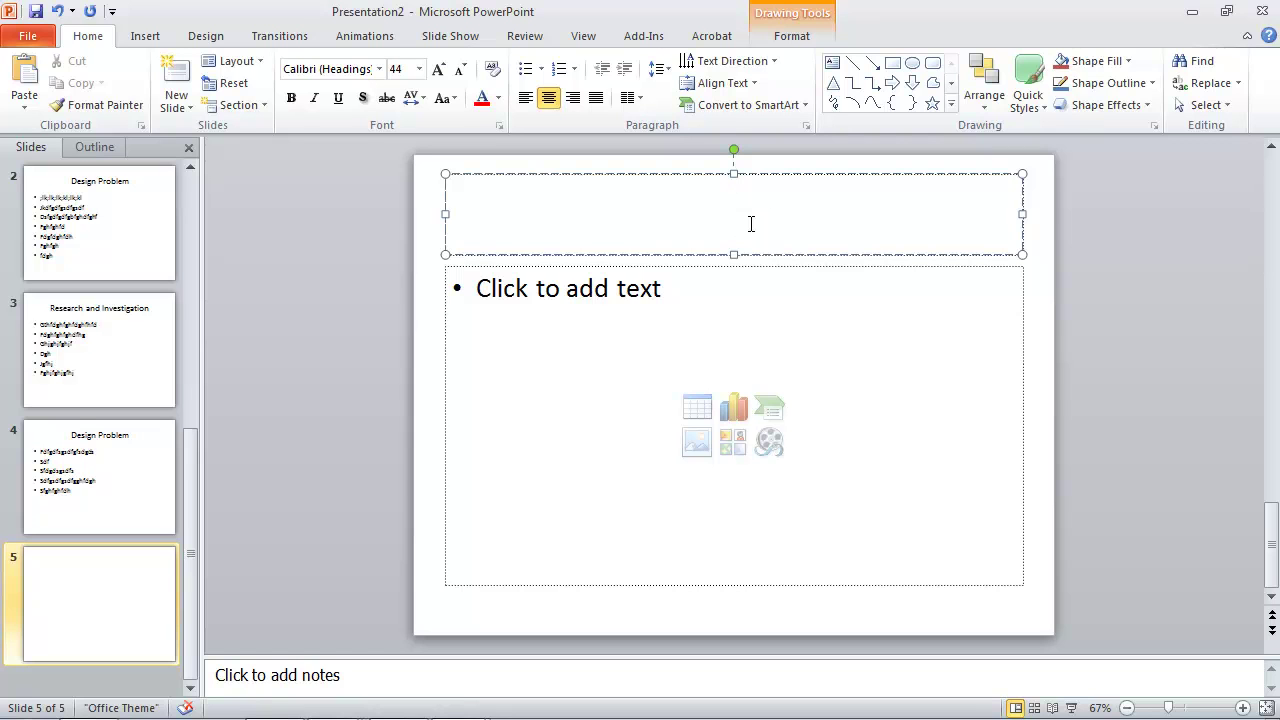
text(De)
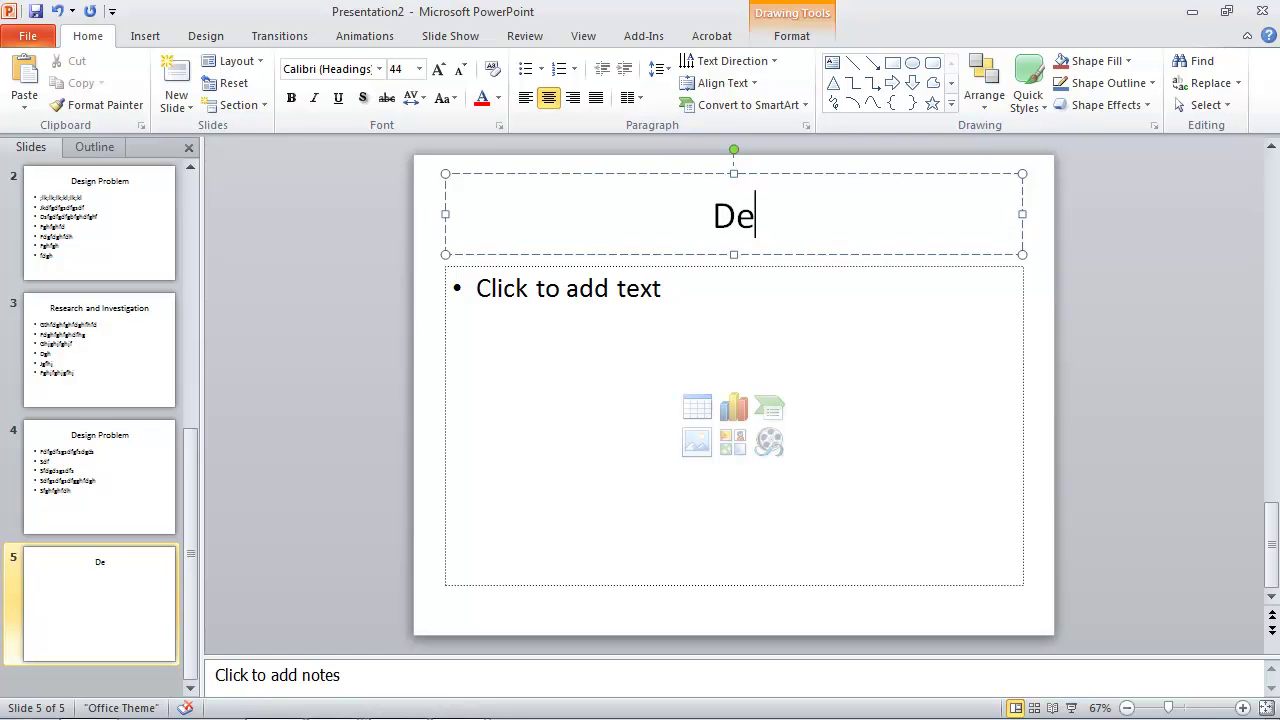
text(sign SOlution)
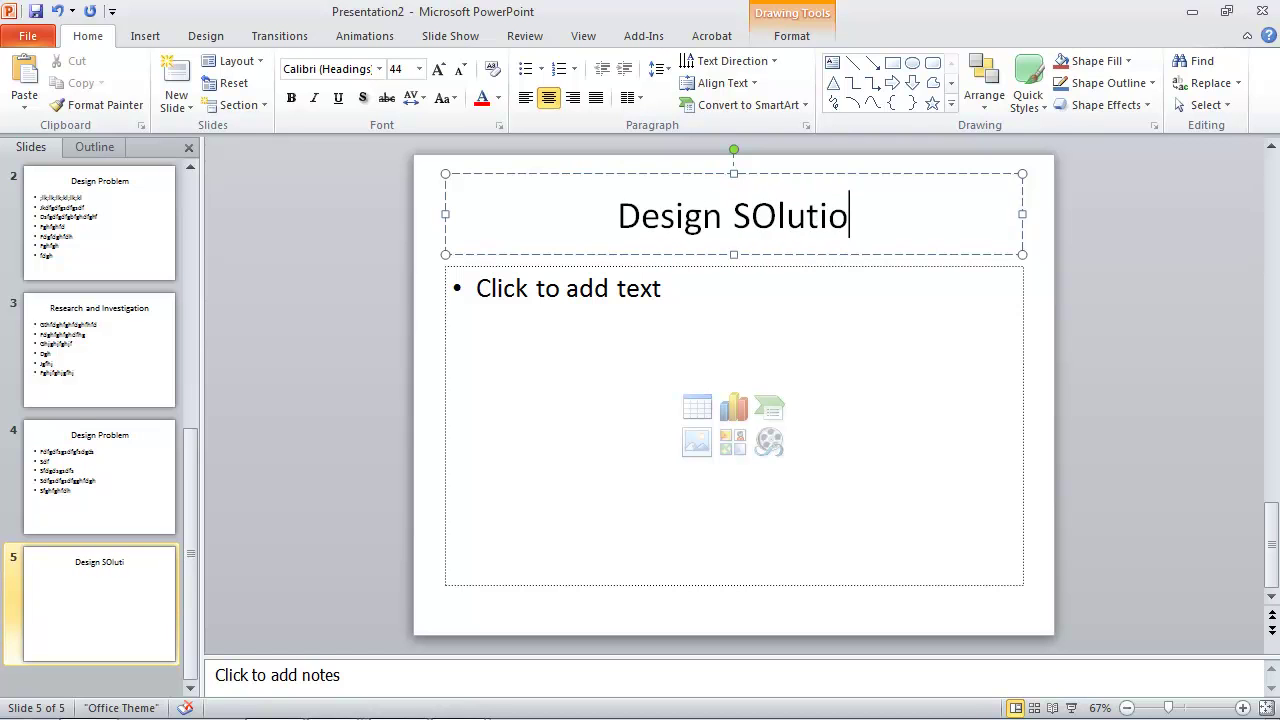
key(BackSpace)
key(BackSpace)
key(BackSpace)
key(BackSpace)
key(BackSpace)
key(BackSpace)
key(BackSpace)
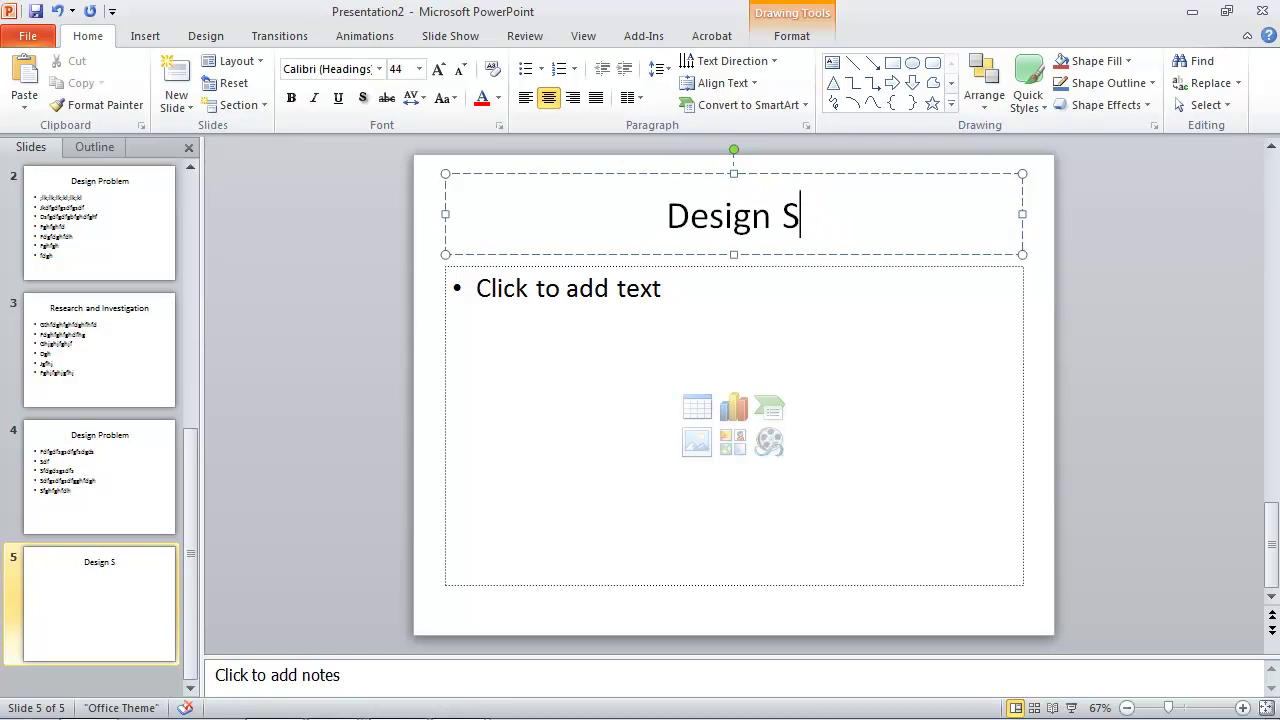
text(olution)
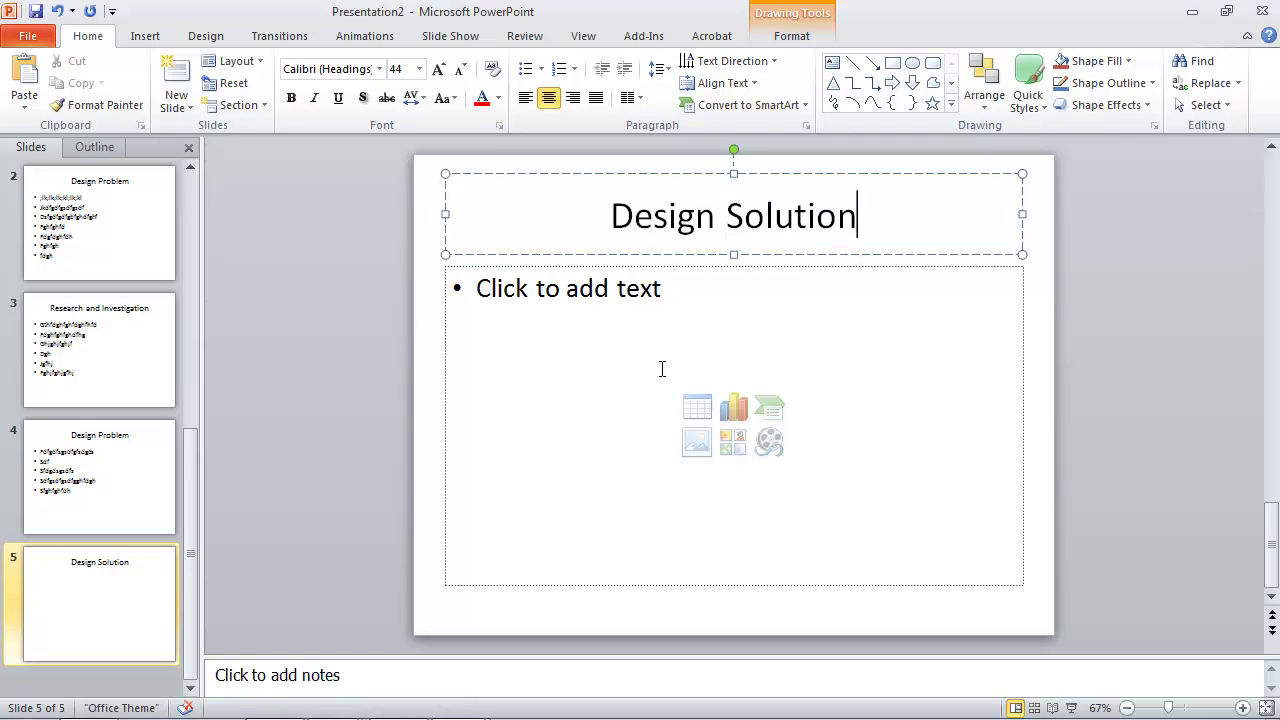
- Type six filler bullet points into slide 5's body, removing the extra empty bullet
click(581, 285)
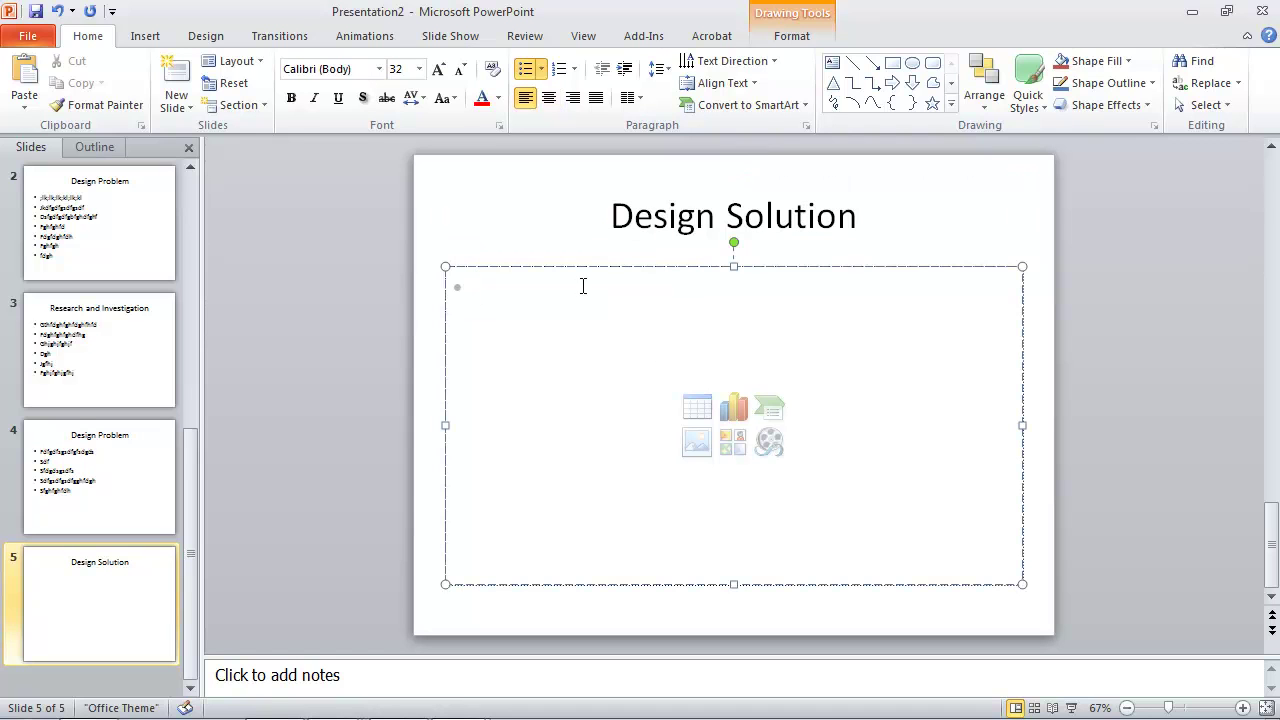
text(dfgdsfgsdfg)
key(Return)
text(sdfgdsfgsd)
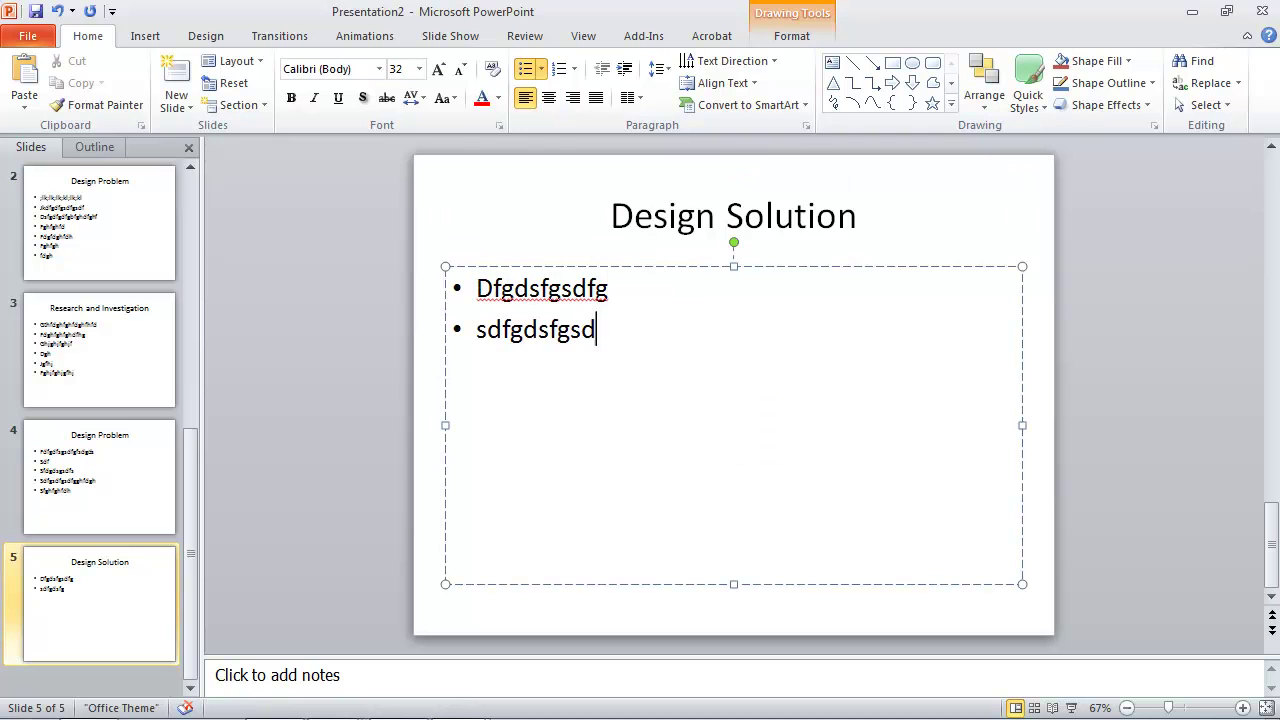
text(fg)
key(Return)
text(dsfgsdfgsdfgsdf)
key(Return)
text(dfsg)
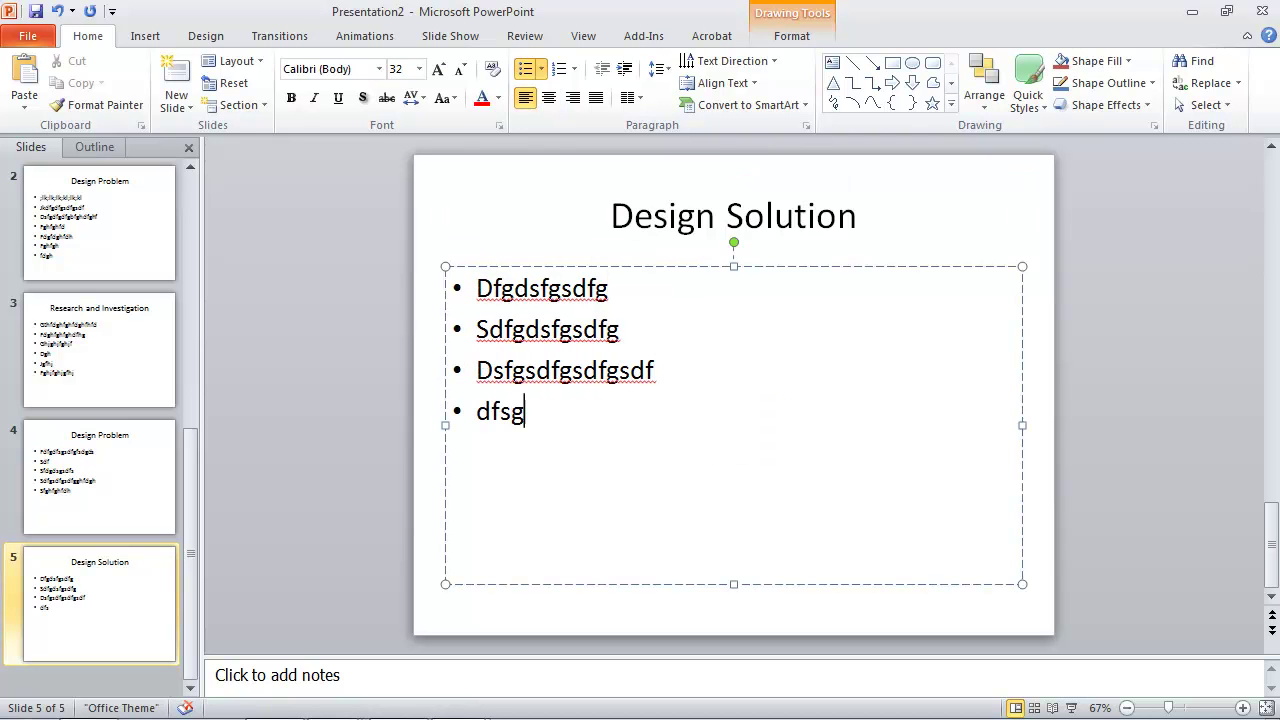
text(sdfgsdgfsdfg)
key(Return)
text(sdfgsdfgsdfdsgf)
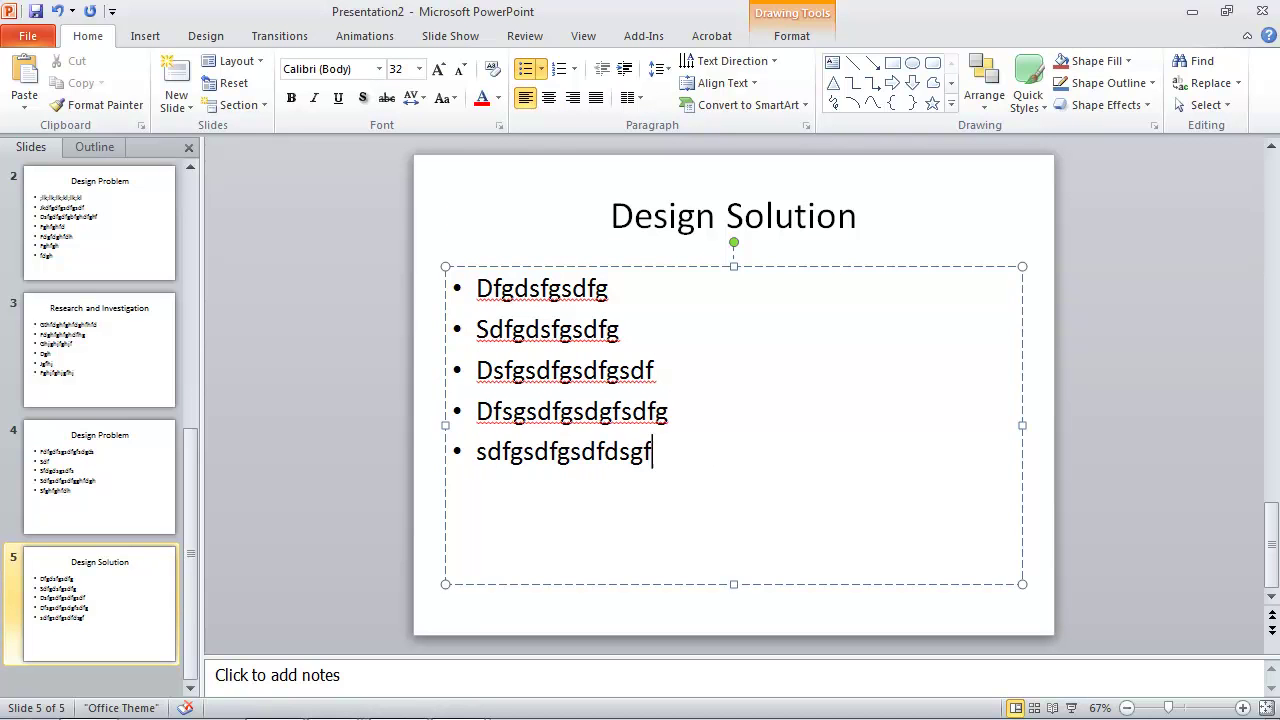
key(Return)
text(sdfgsdfg)
key(Return)
key(Return)
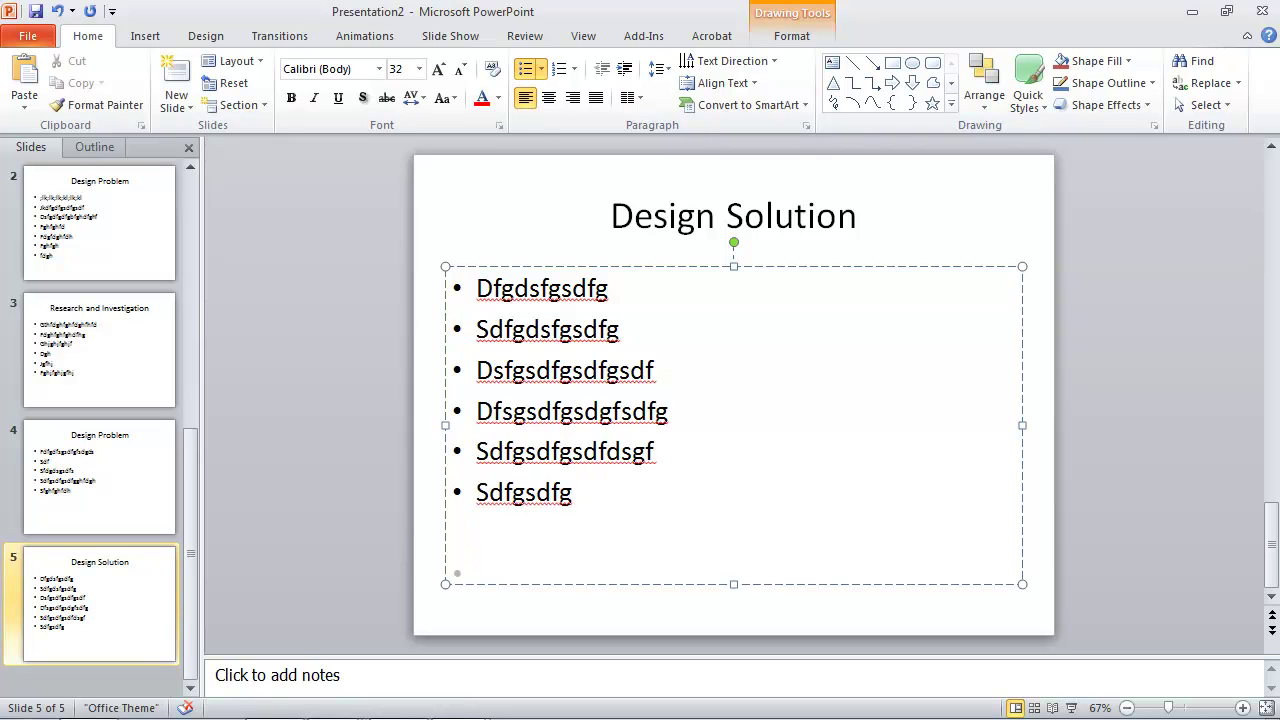
key(BackSpace)
key(BackSpace)
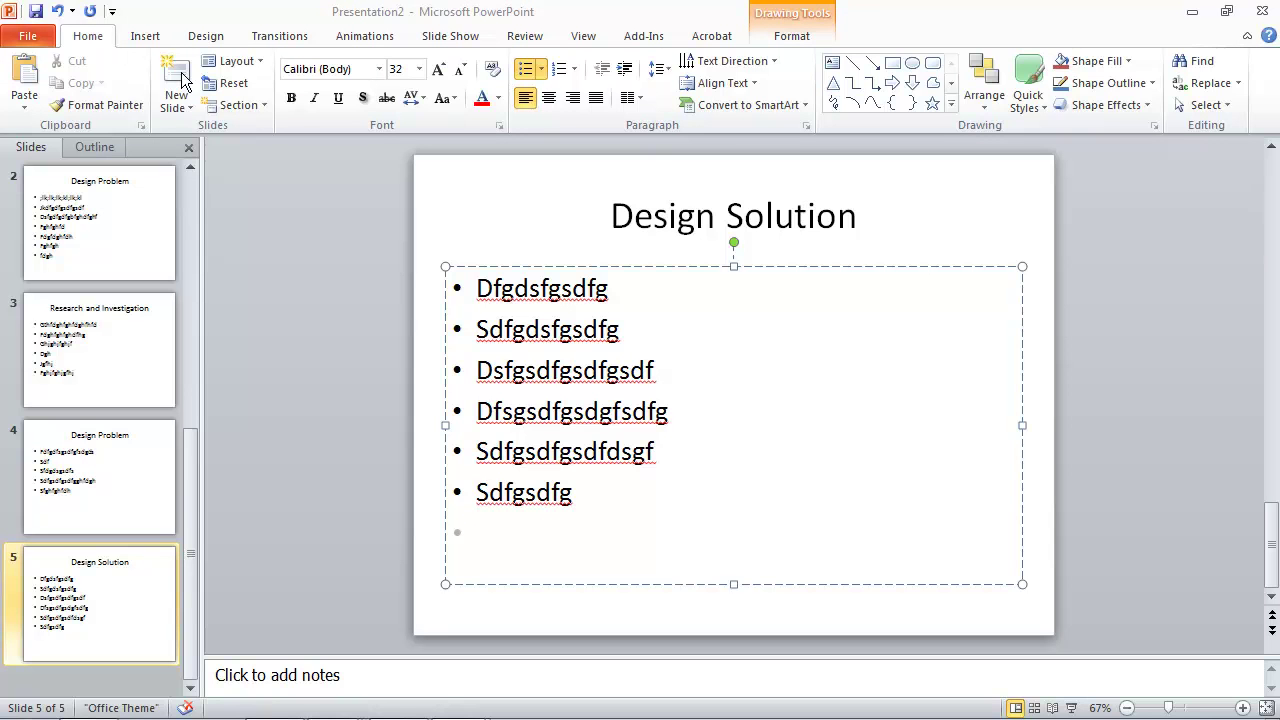
- Add a sixth slide titled 'Design Challenges'
click(183, 80)
click(752, 221)
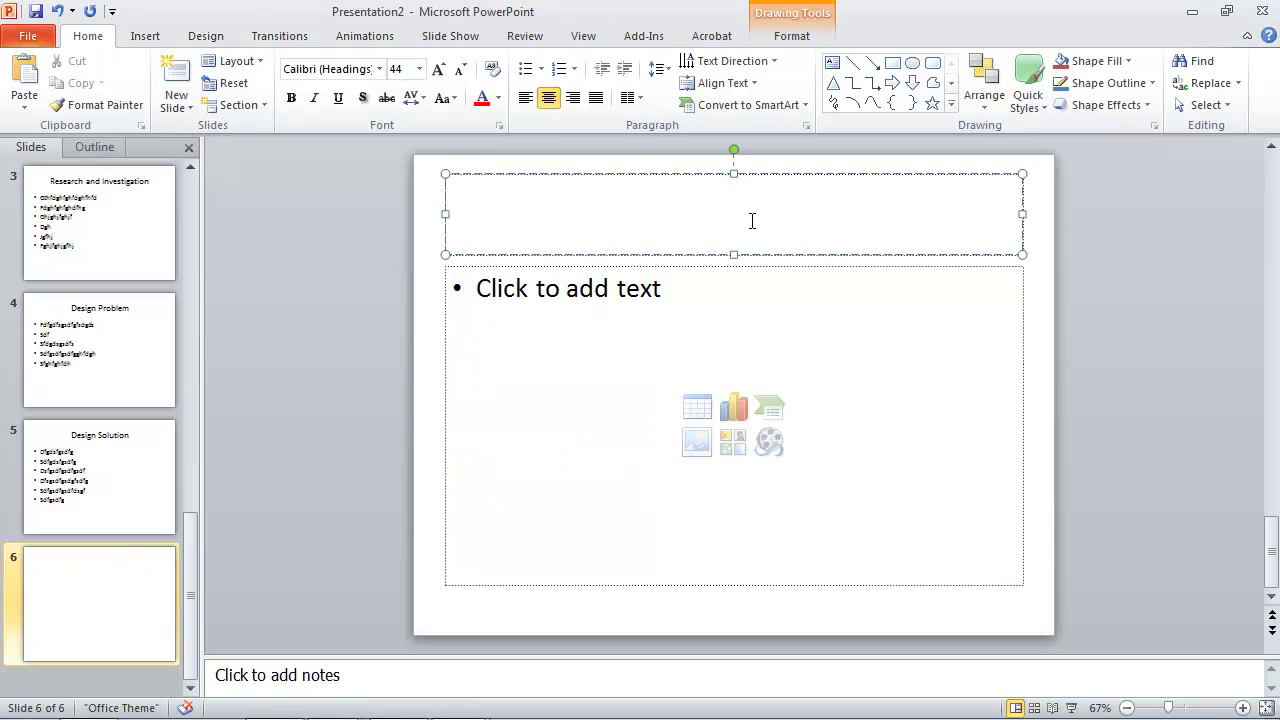
text(Design C)
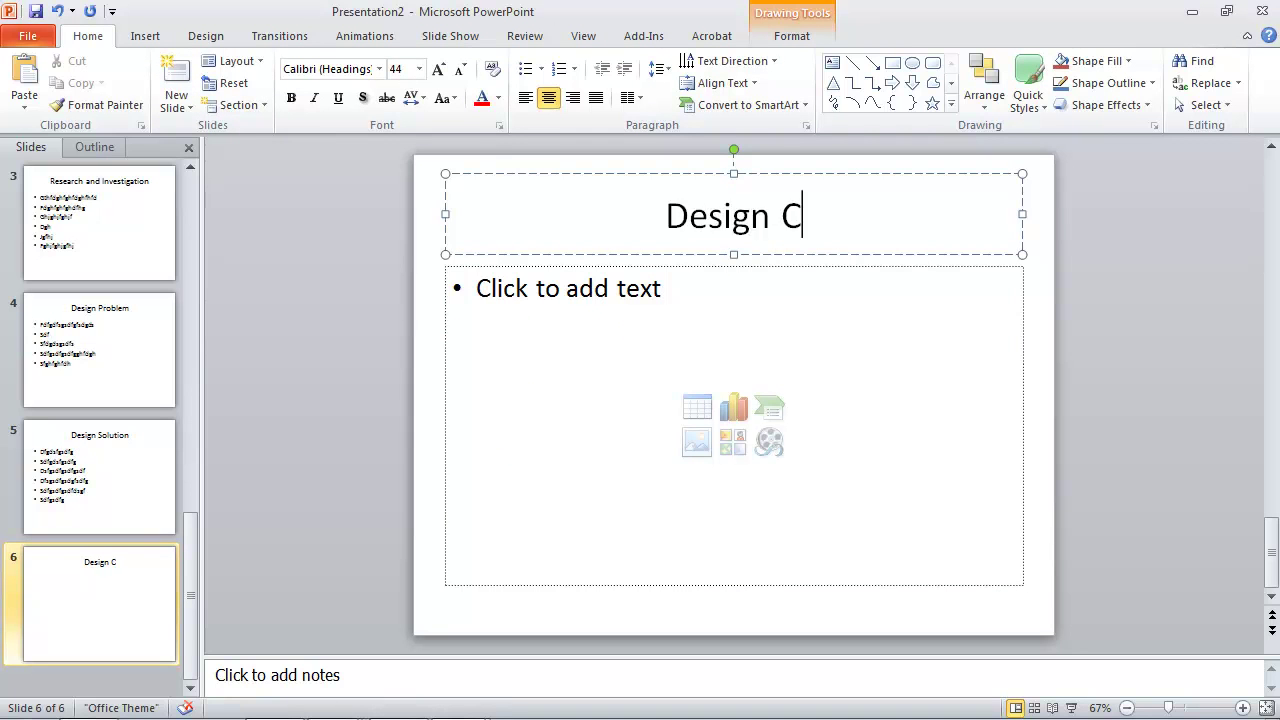
text(hallenges)
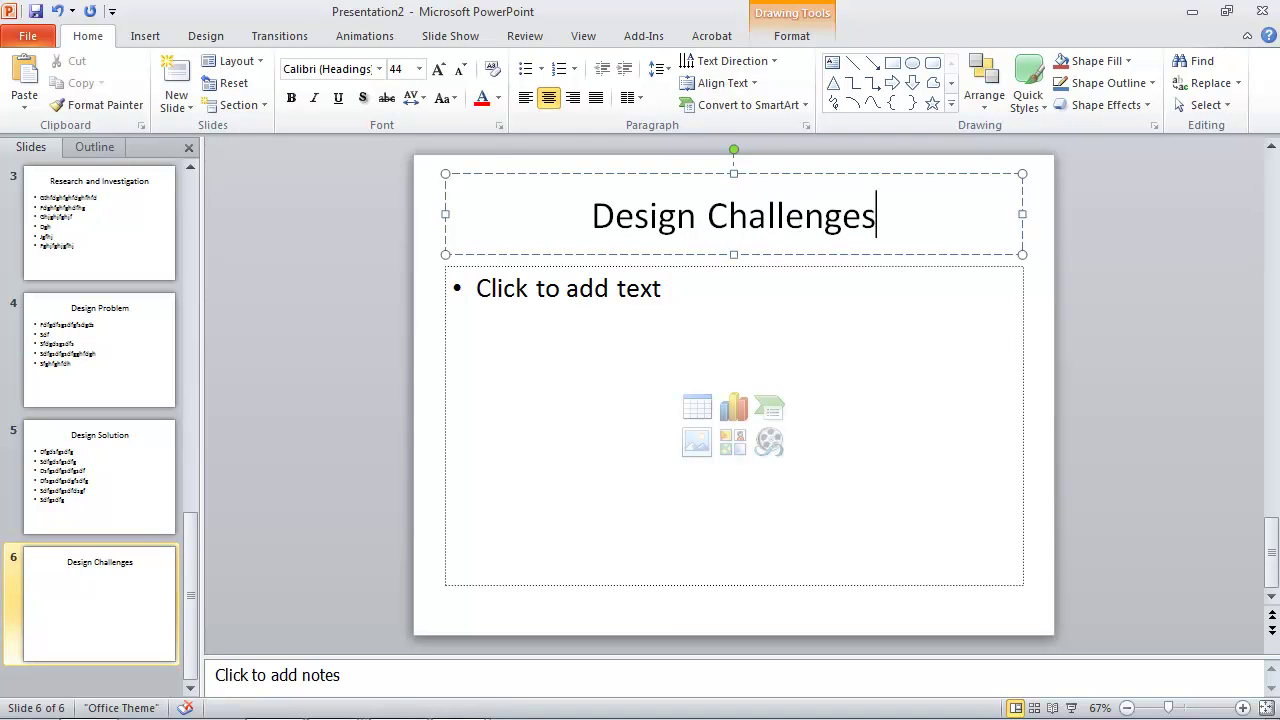
- Type seven filler bullet points into slide 6's body
click(631, 274)
text(dfsdg)
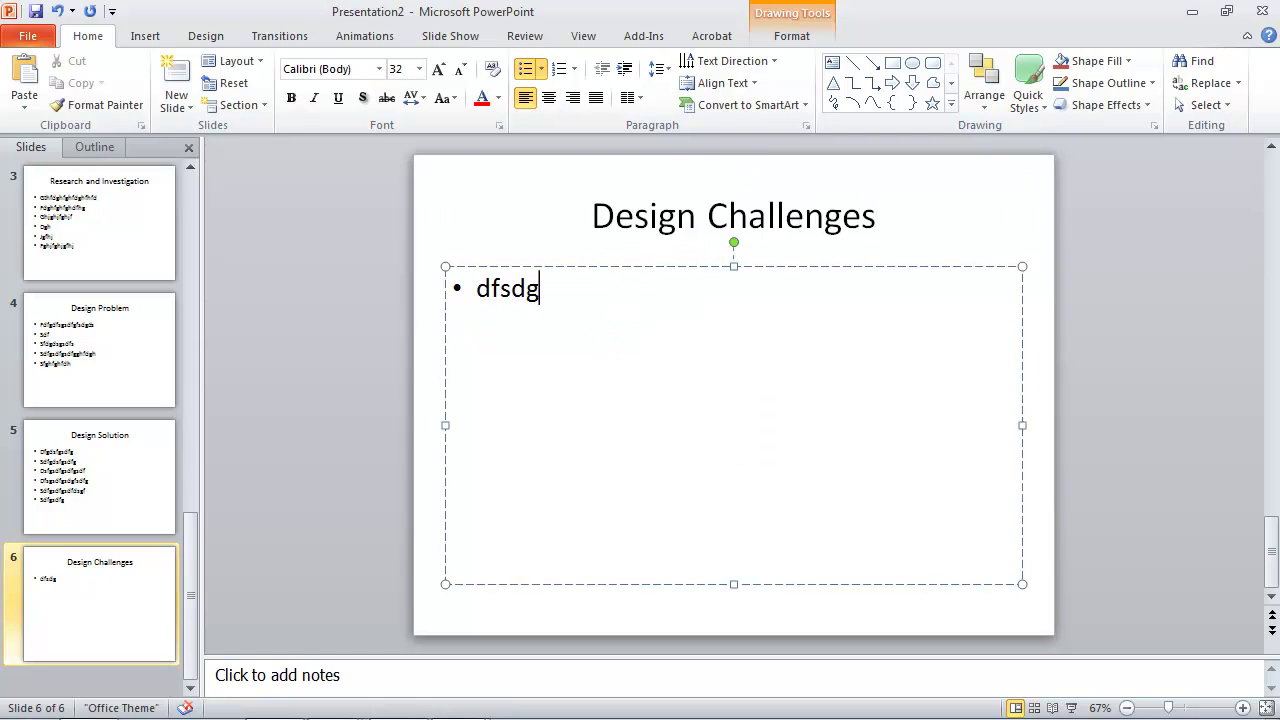
text(sdfgsdgf)
key(Return)
text(sdfgs)
key(Return)
text(dfgsdfgsdgf)
key(Return)
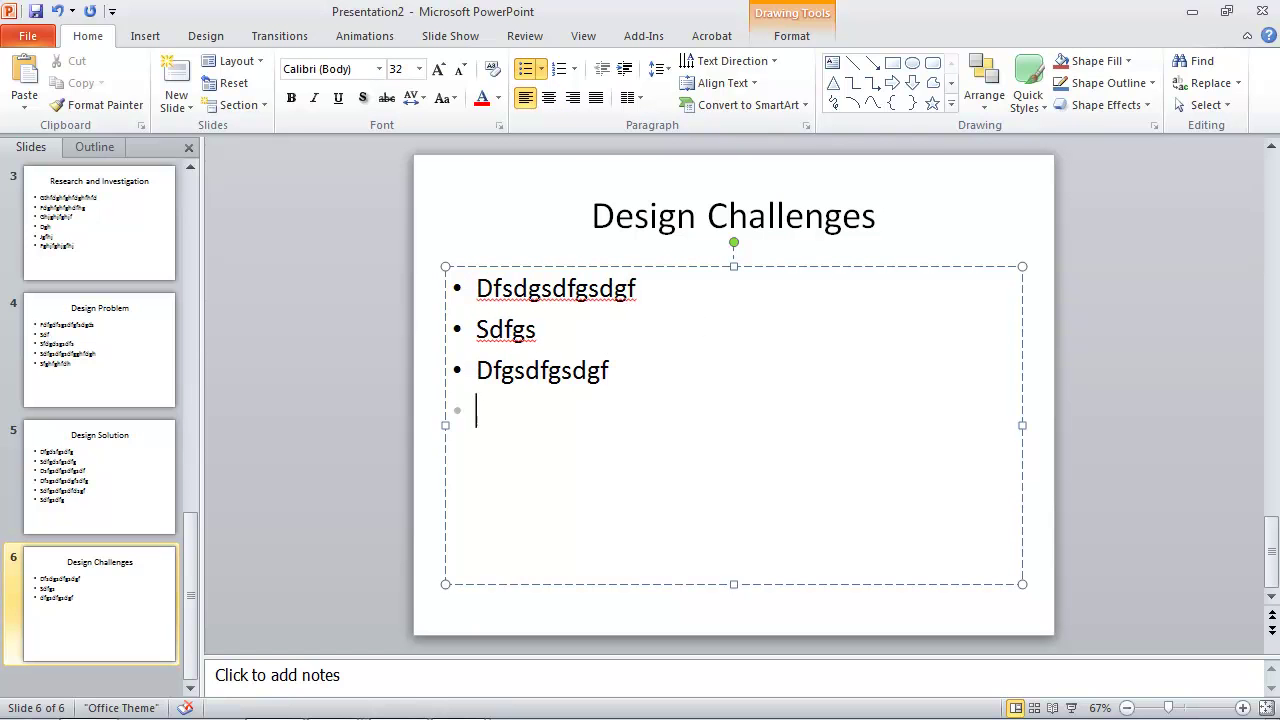
text(sdfgsdgfsd)
key(Return)
text(sdfgsd)
key(Return)
text(fg)
key(Return)
text(sdf)
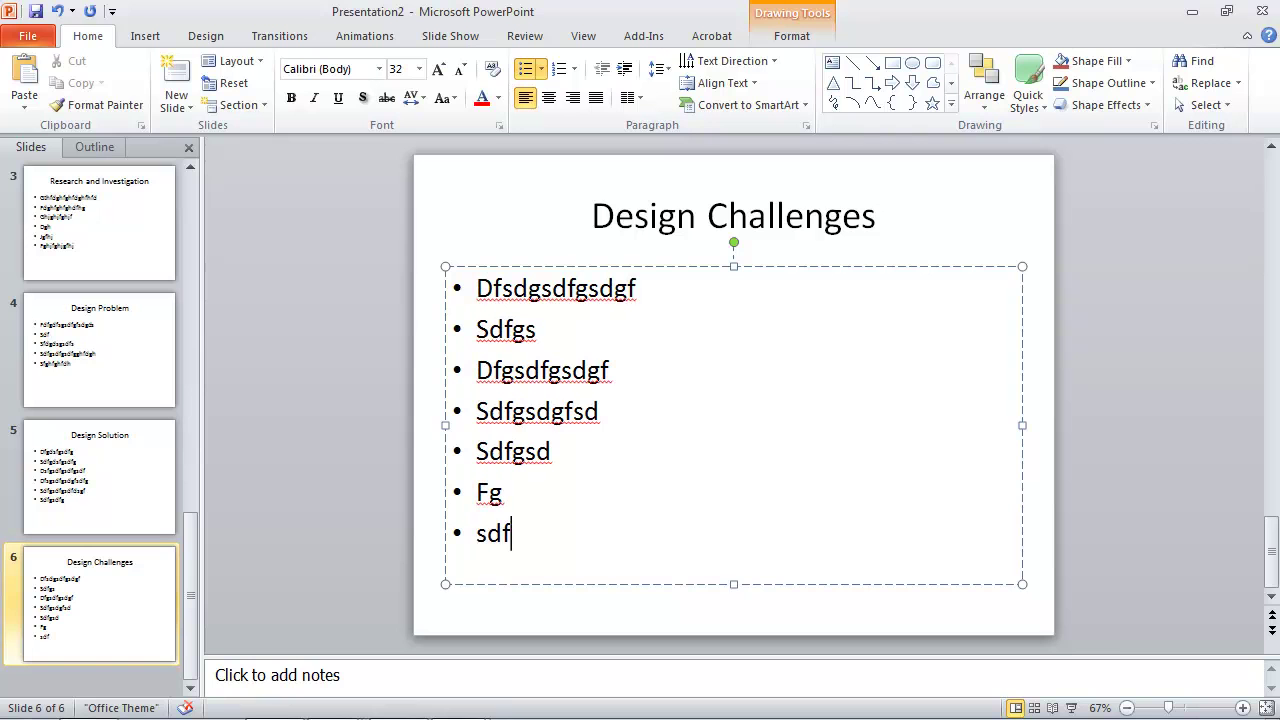
text(gsdfg)
key(Return)
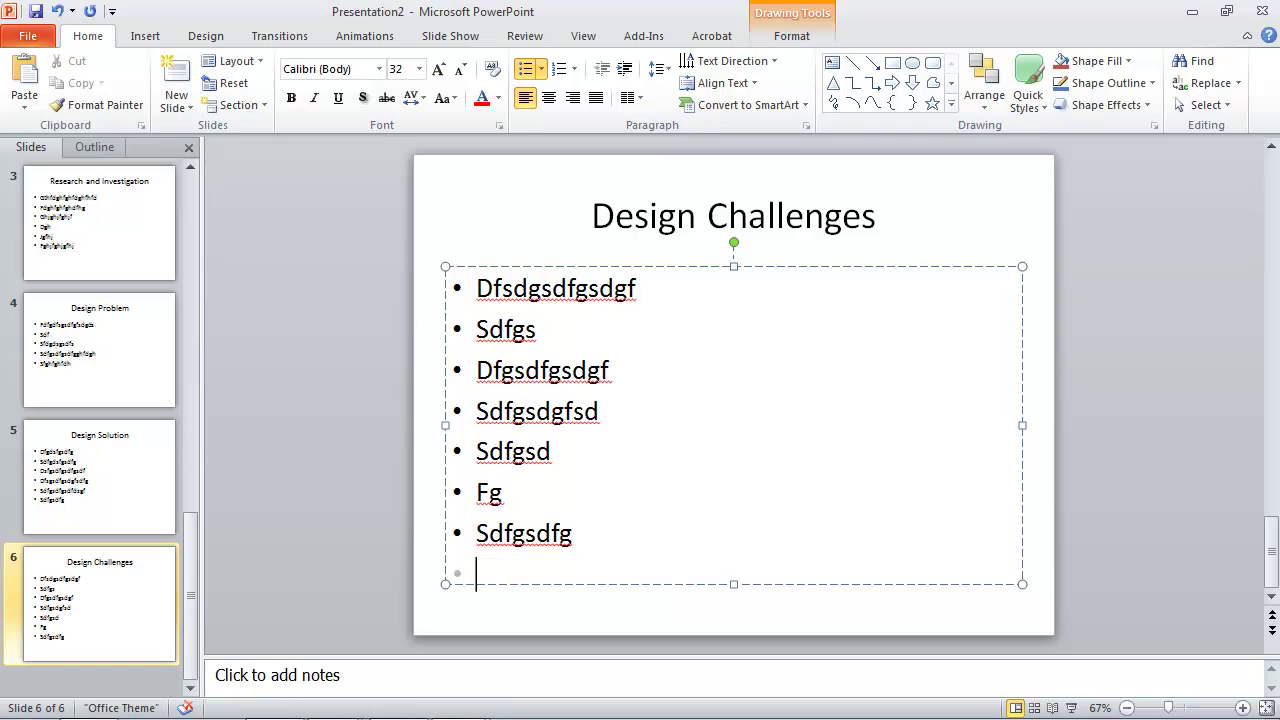
- Add a seventh slide titled 'Recommendations for the Future'
click(180, 68)
click(678, 211)
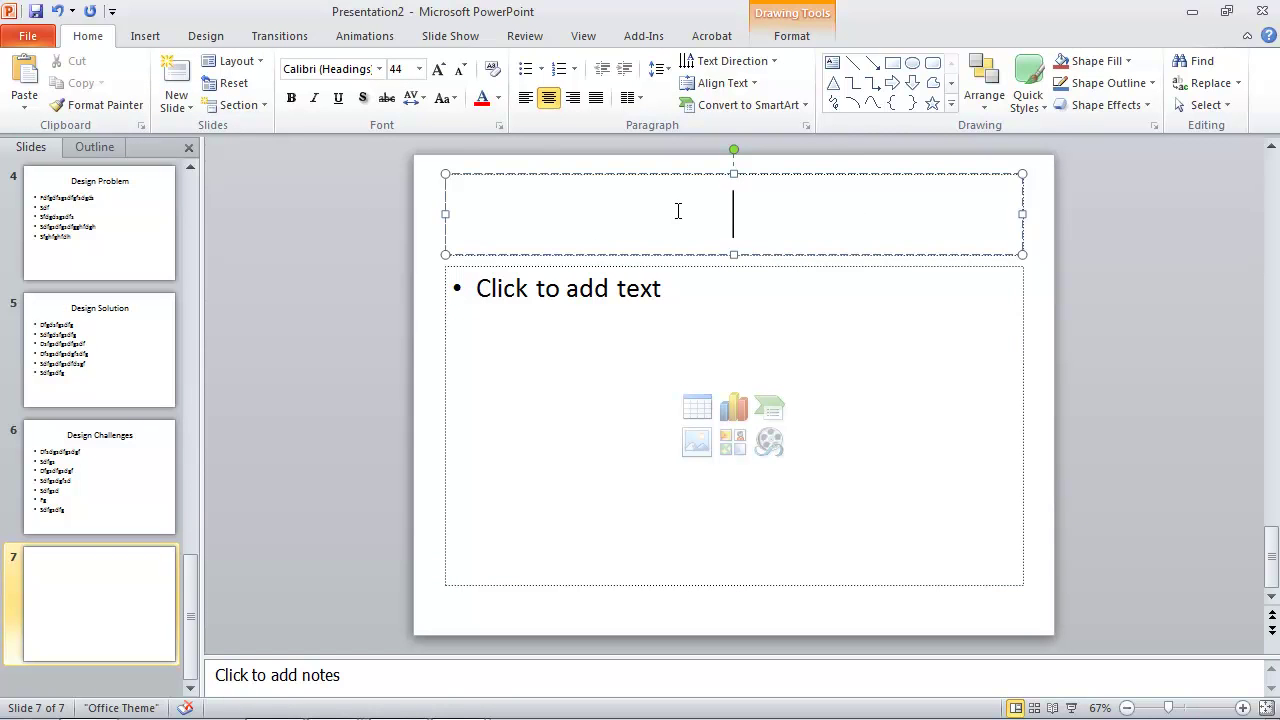
text(Recom)
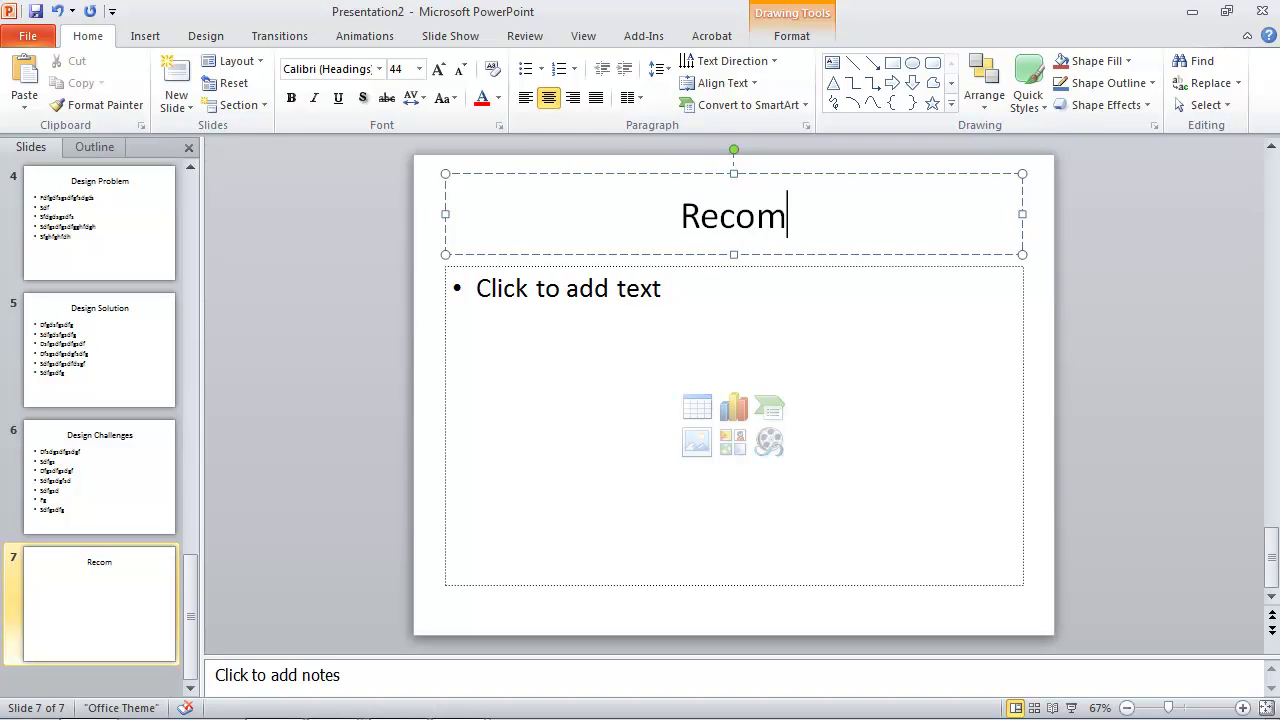
text(mendations )
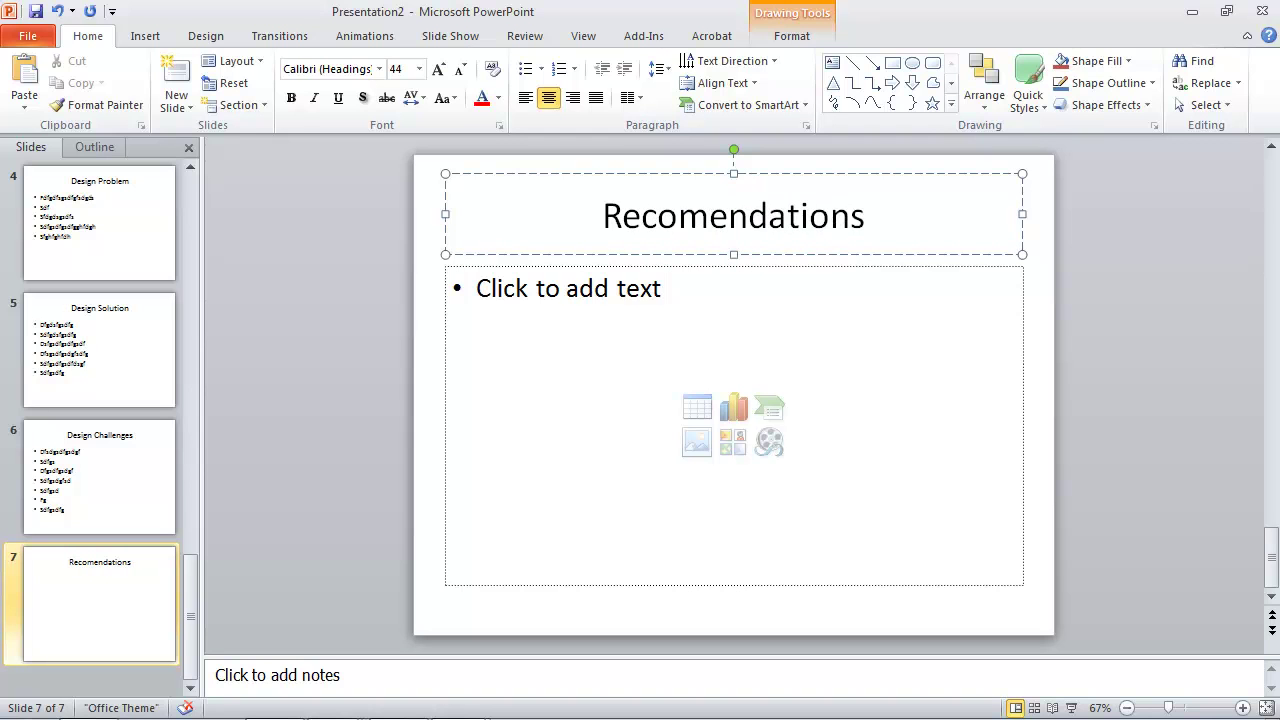
text(for the Fur)
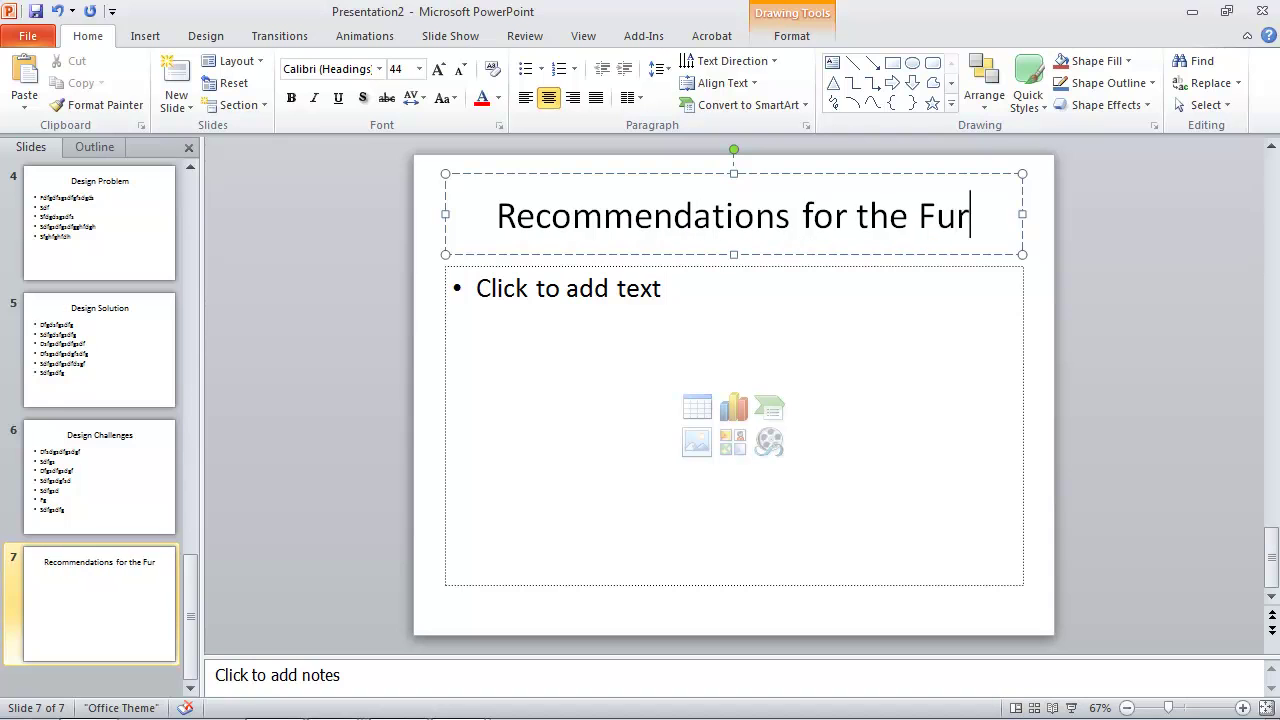
key(BackSpace)
text(ture)
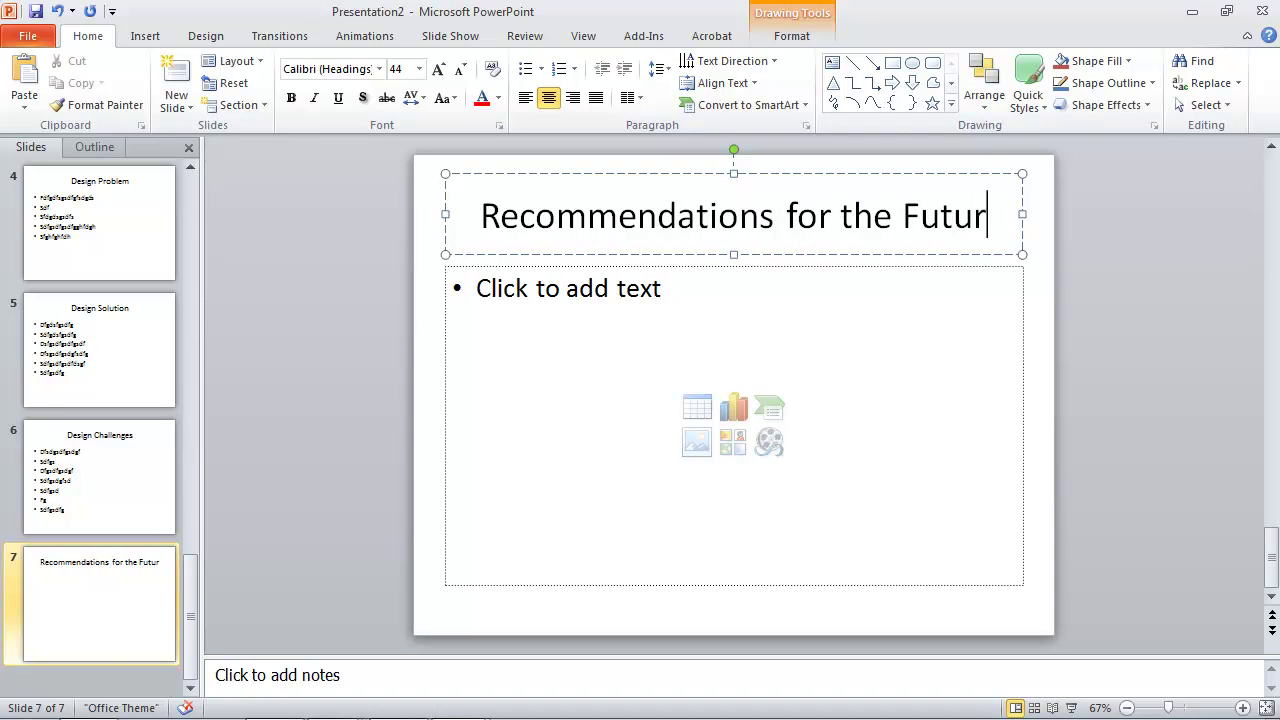
- Type seven filler bullet points into slide 7's body
click(566, 269)
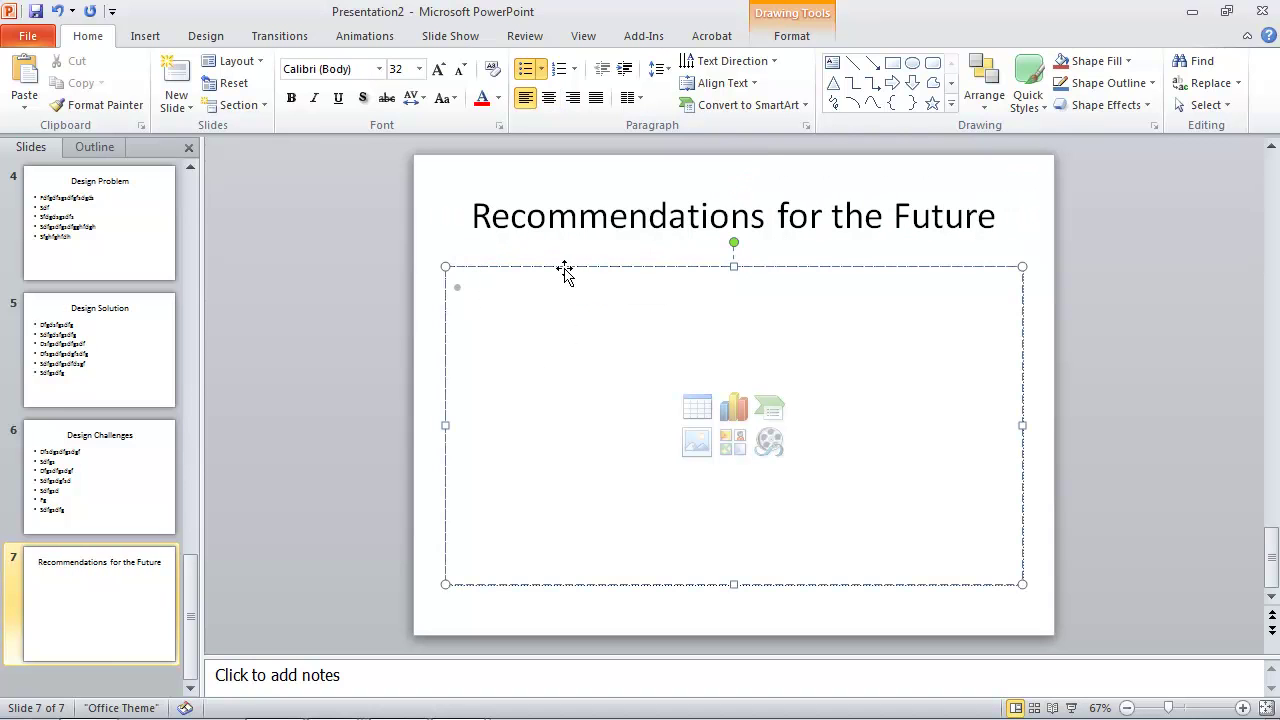
text(fkljsdf;lgjsdfljsdfdfsg)
key(Return)
text(gf)
key(Return)
text(sdfgsdgfsdsd)
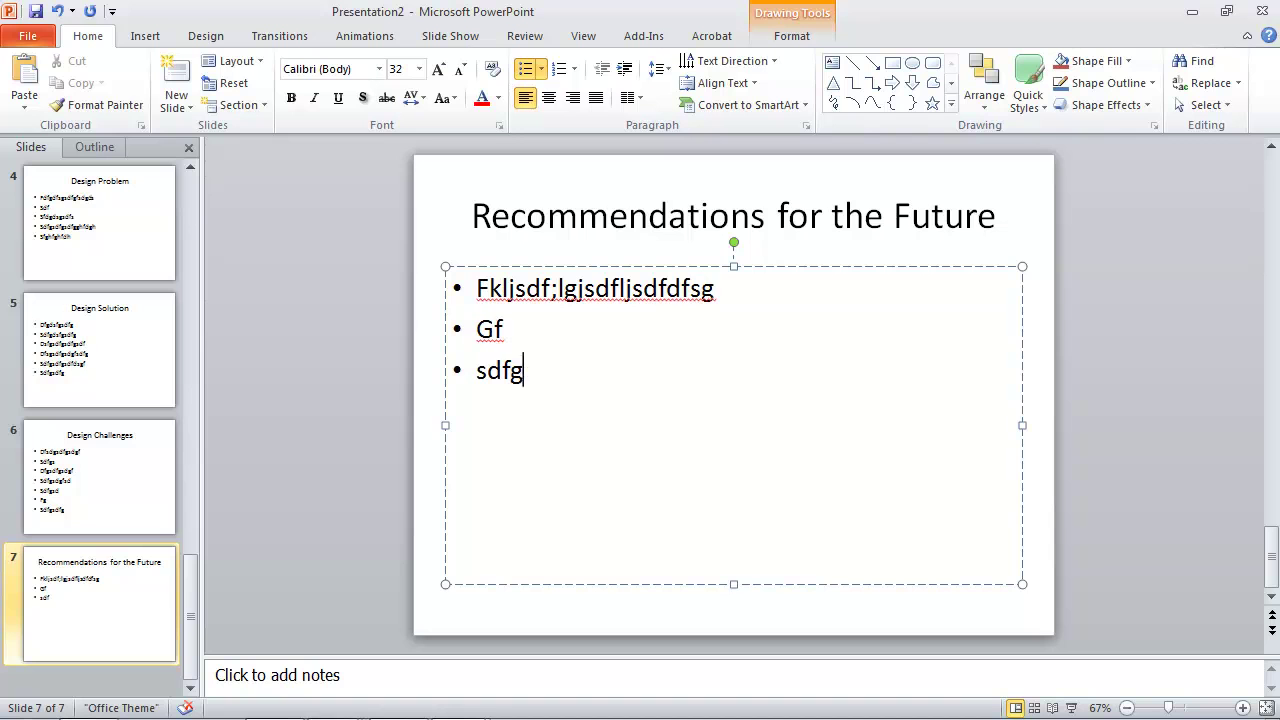
key(Return)
text(dfgsdfg)
key(Return)
text(sdfg)
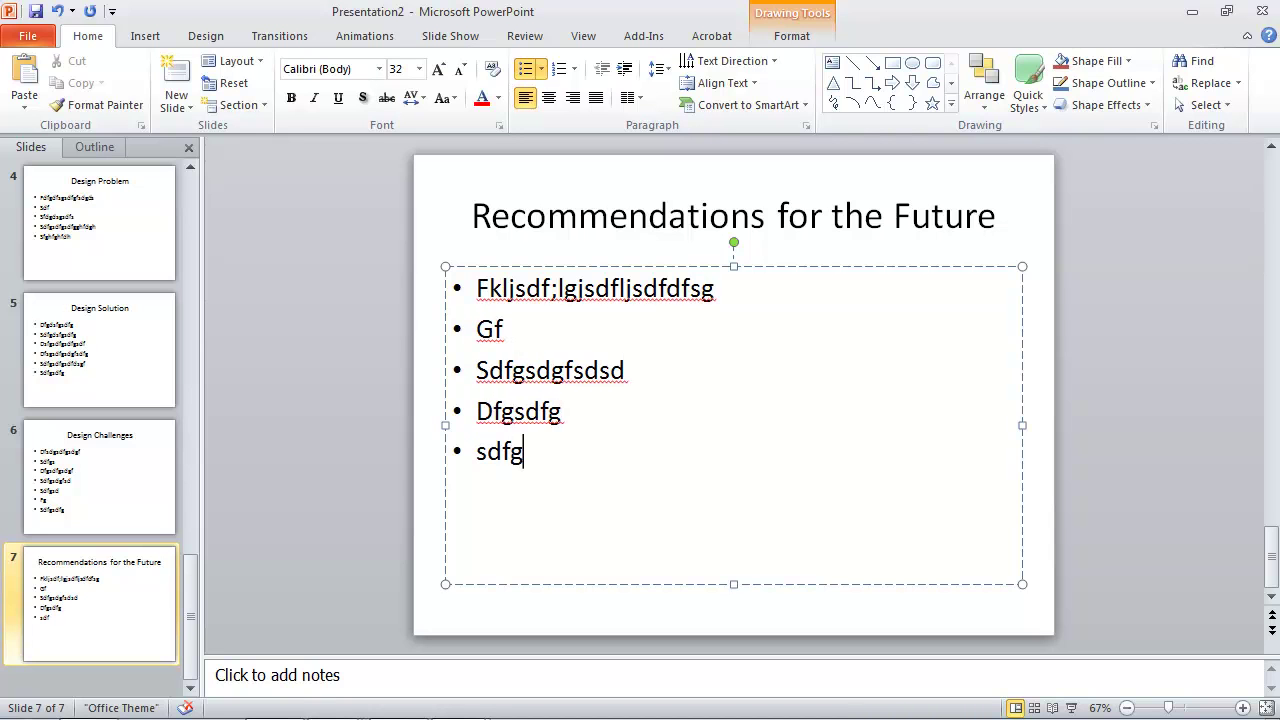
key(Return)
text(dfsgsd)
key(Return)
text(dfsgdgf)
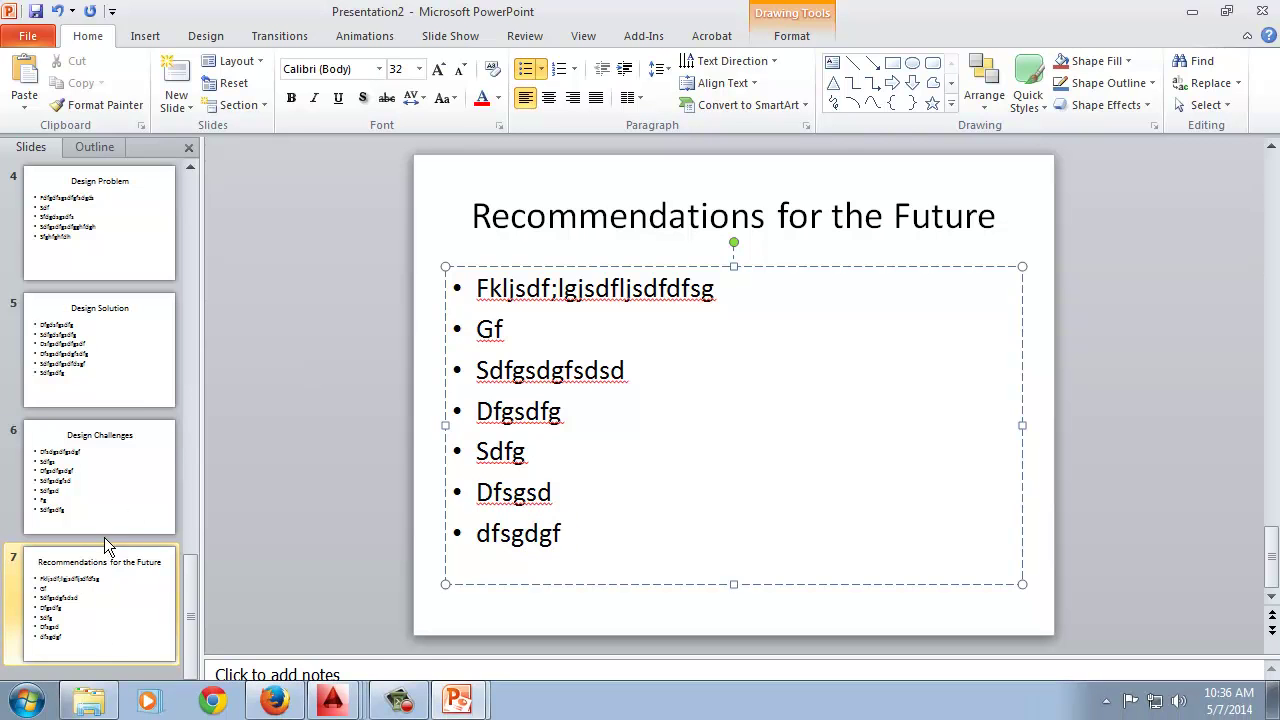
- Add an empty eighth Title and Content slide and show the Layout gallery
click(173, 84)
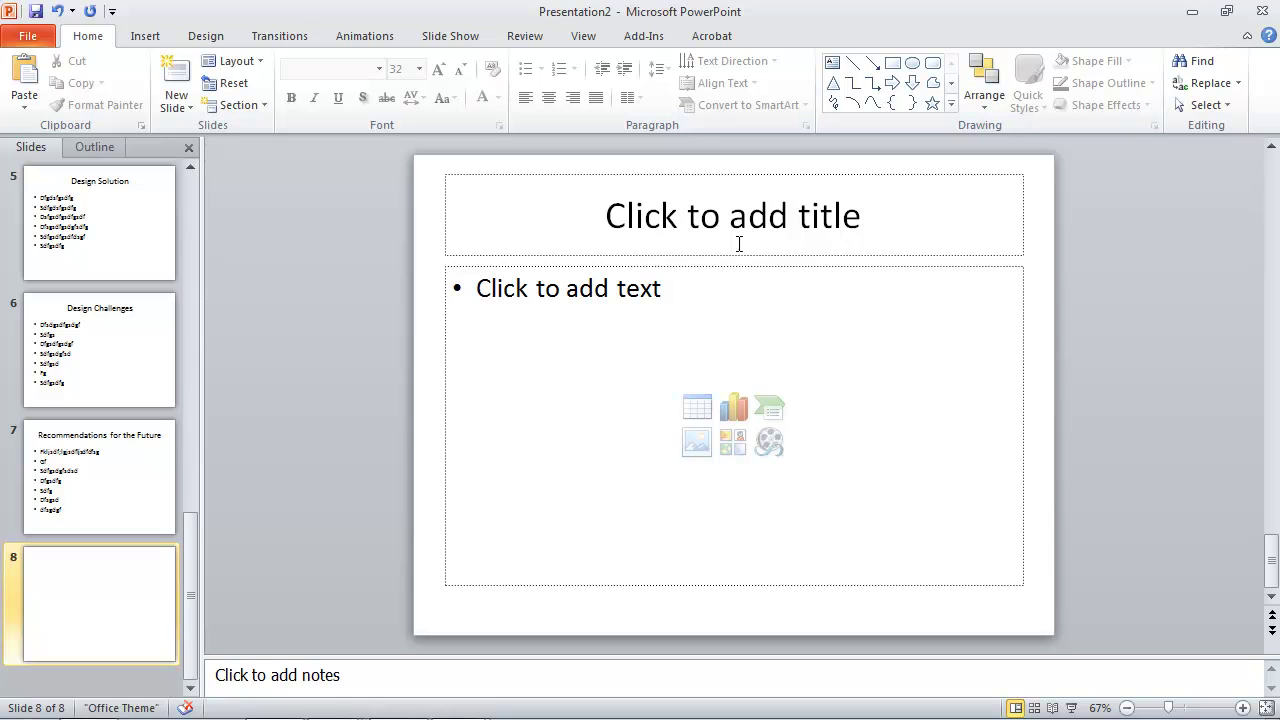
click(718, 219)
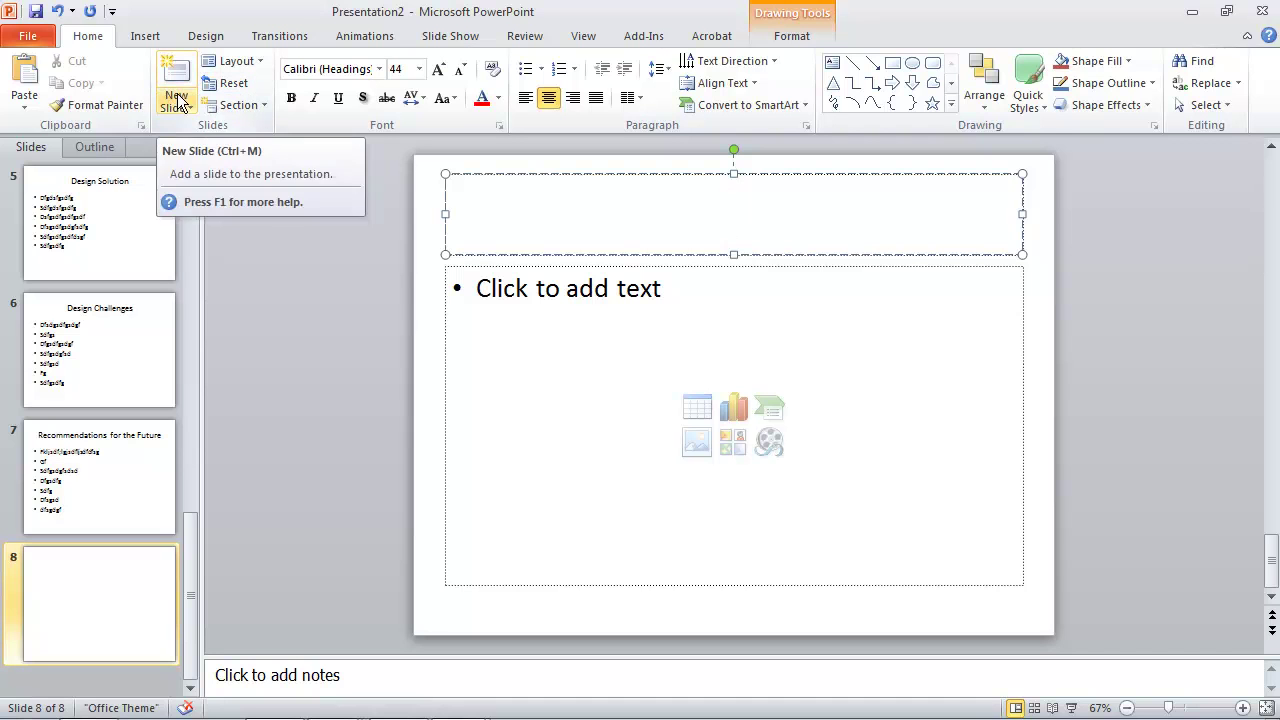
click(240, 62)
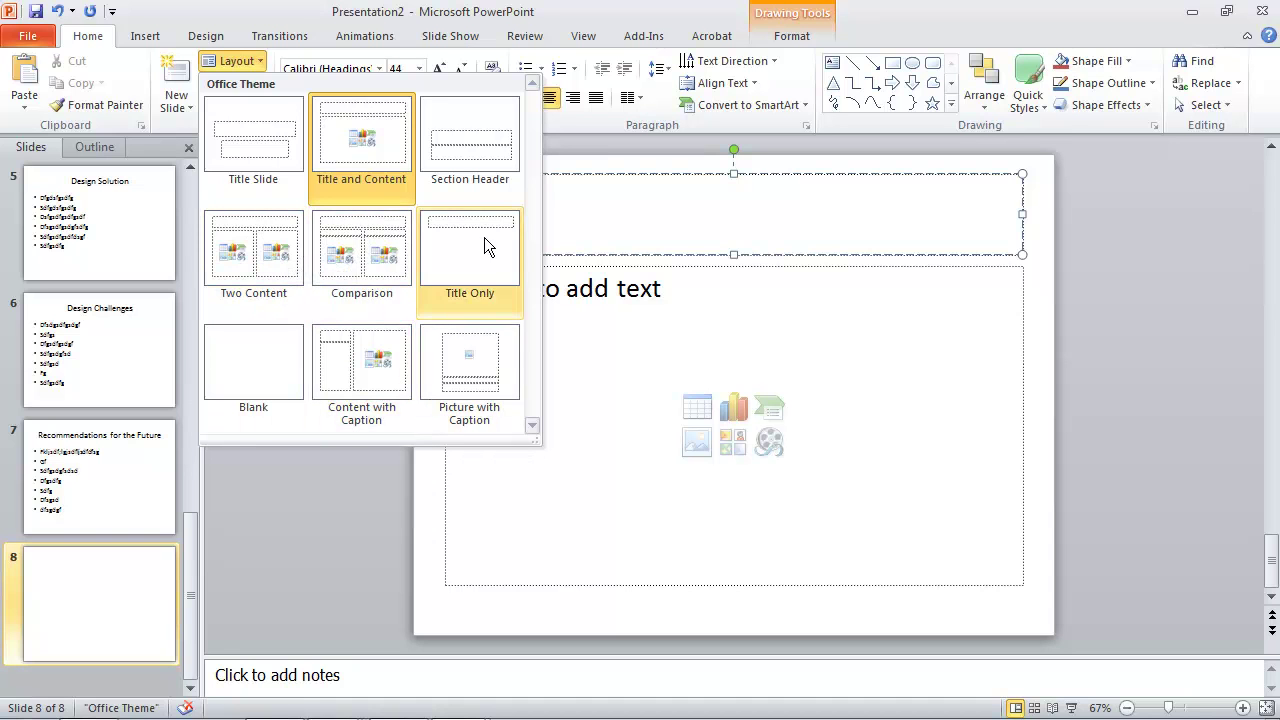
- Switch slide 8 to Section Header, typing 'Questions' above the title 'THANK YOU!'
click(477, 146)
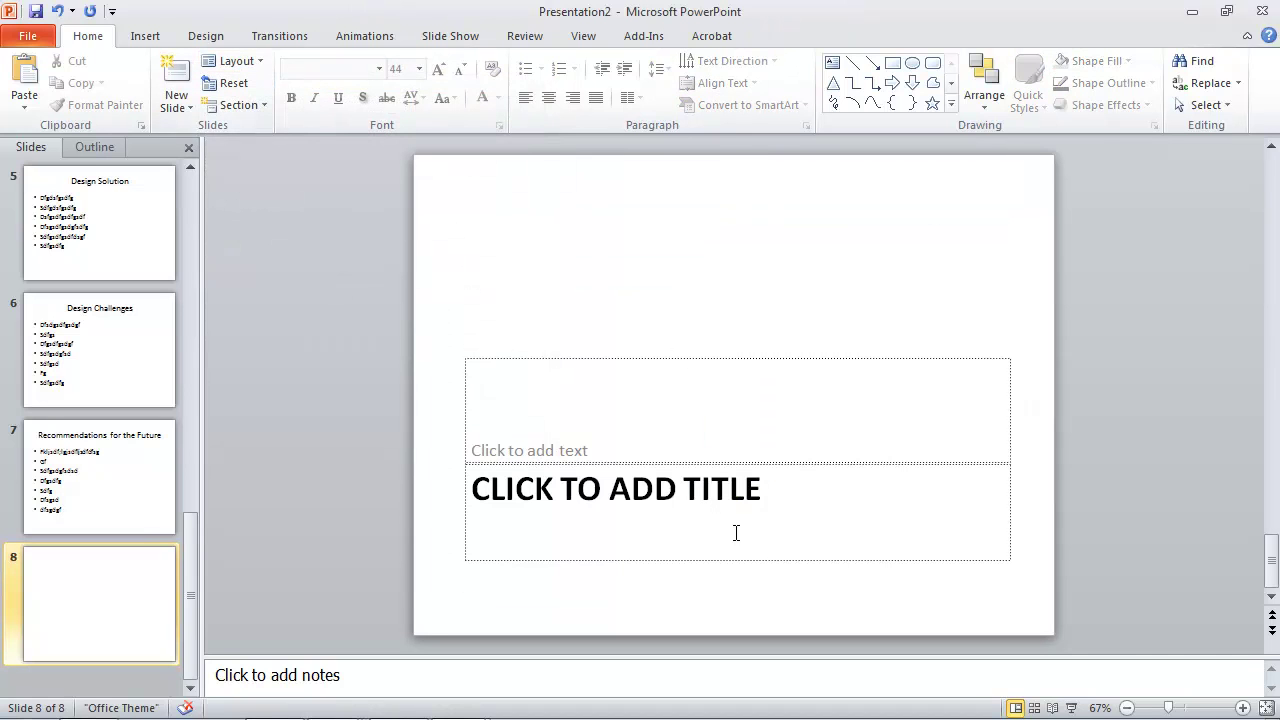
click(695, 436)
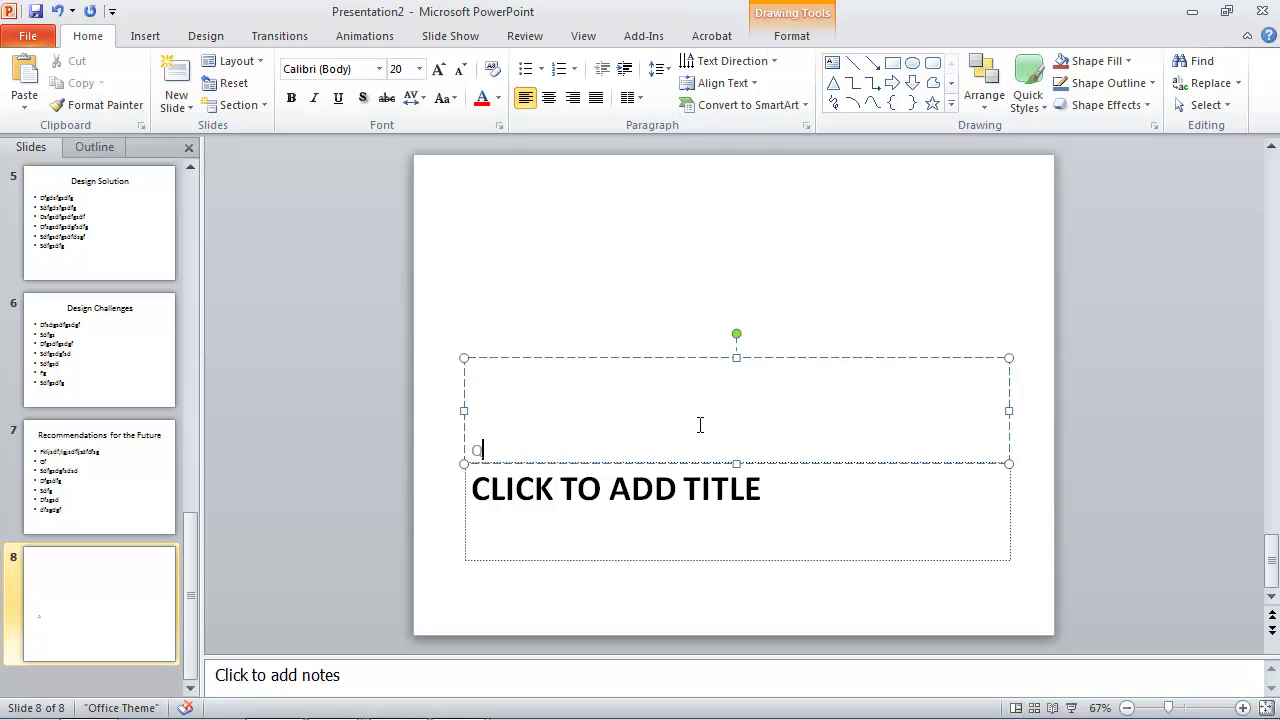
text(Questions)
click(706, 491)
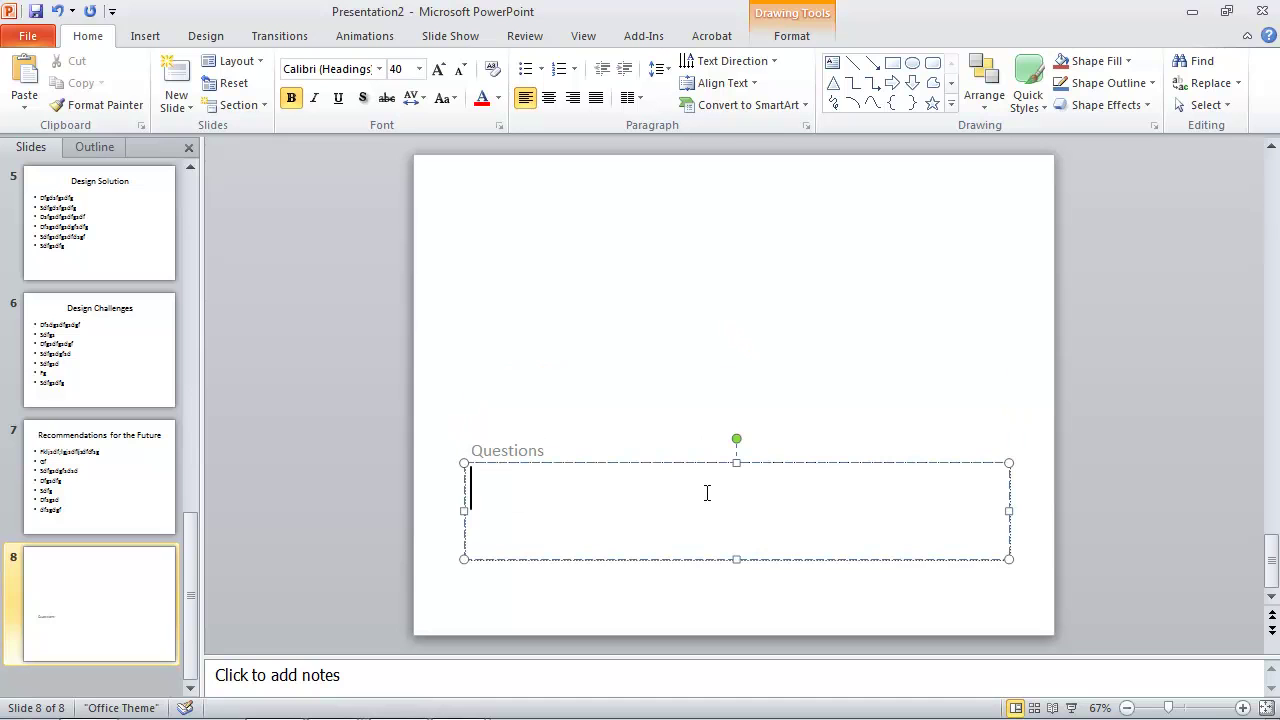
text(THANK)
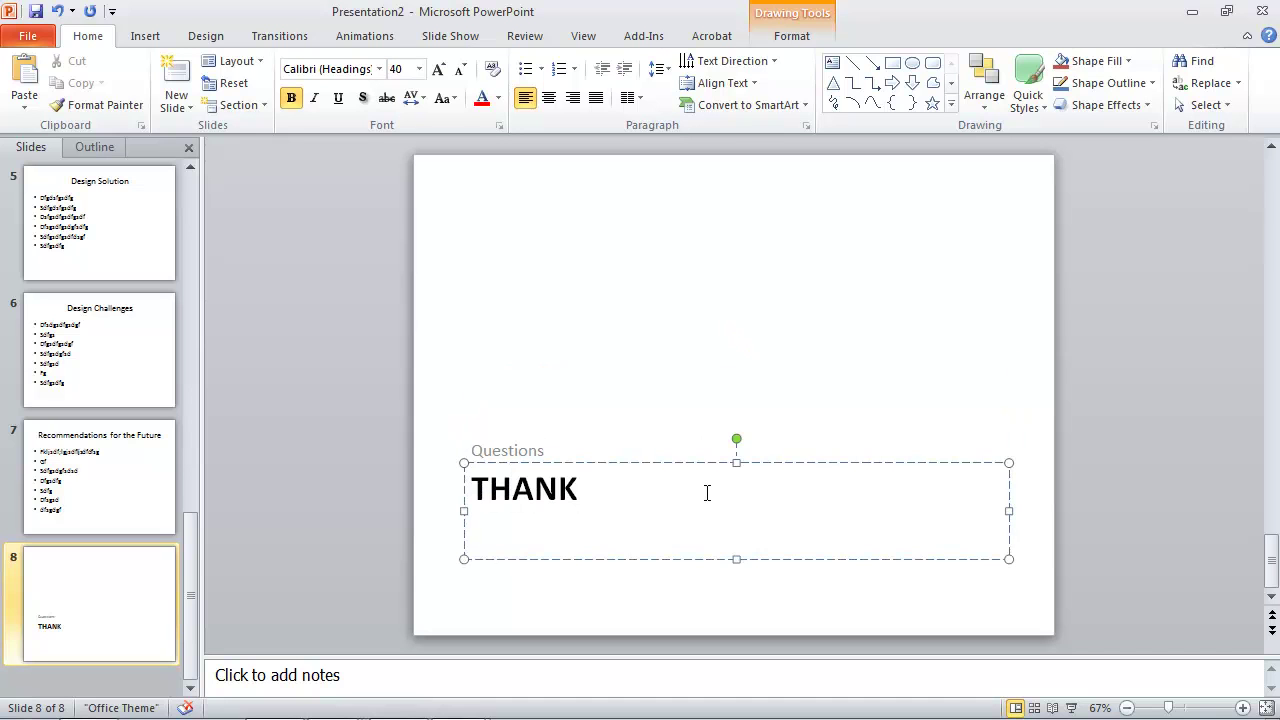
text( YOU!)
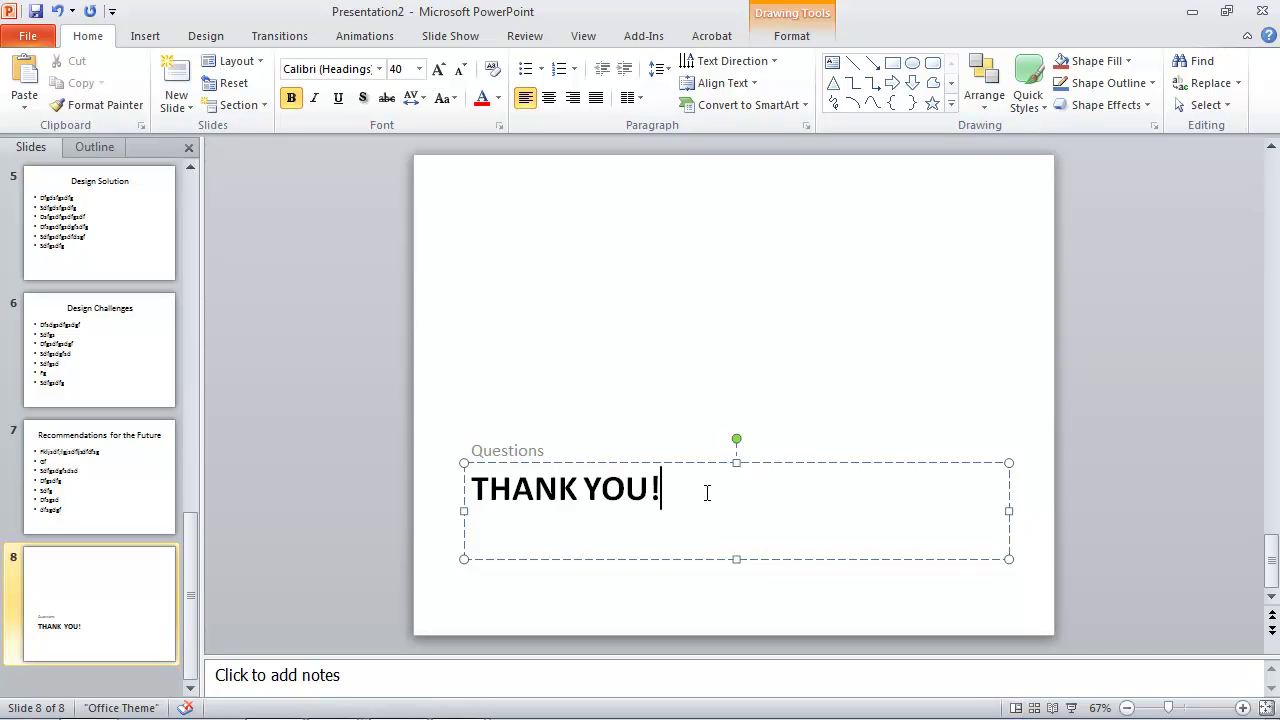
click(622, 294)
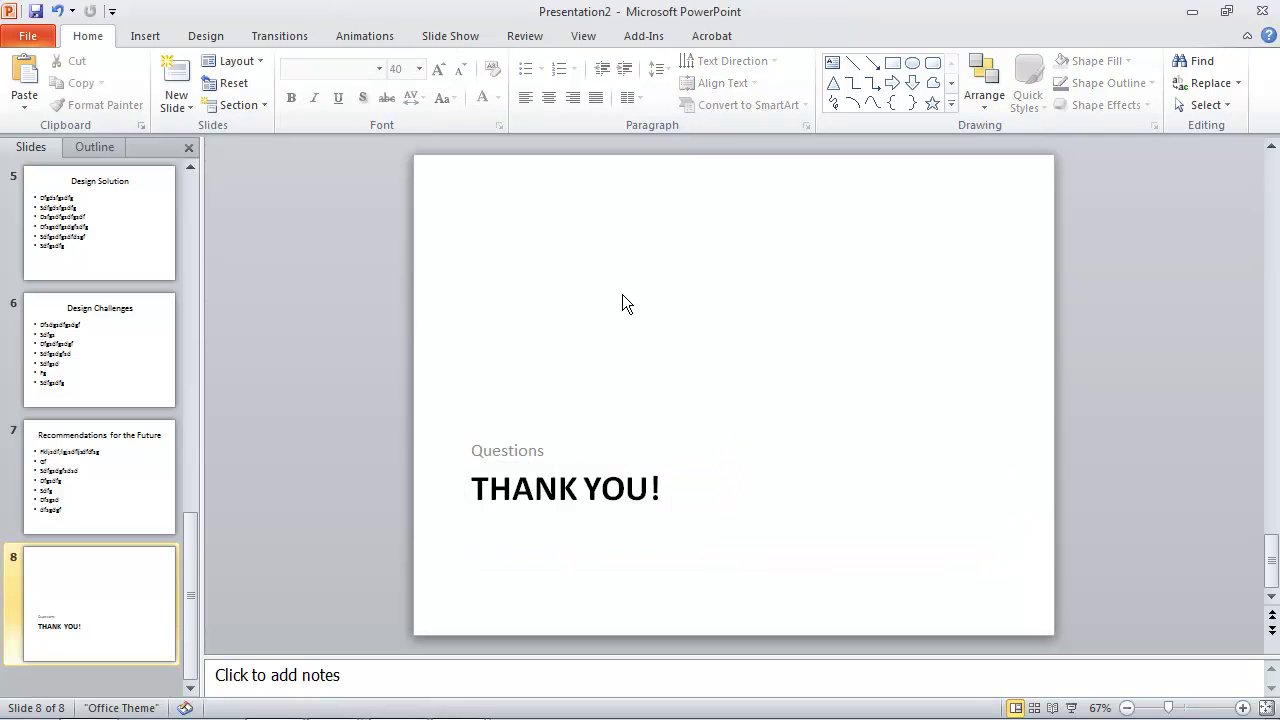
- From slide 1, apply the Apothecary design theme to all eight slides
scroll(119, 496, up, 3)
scroll(121, 496, up, 1)
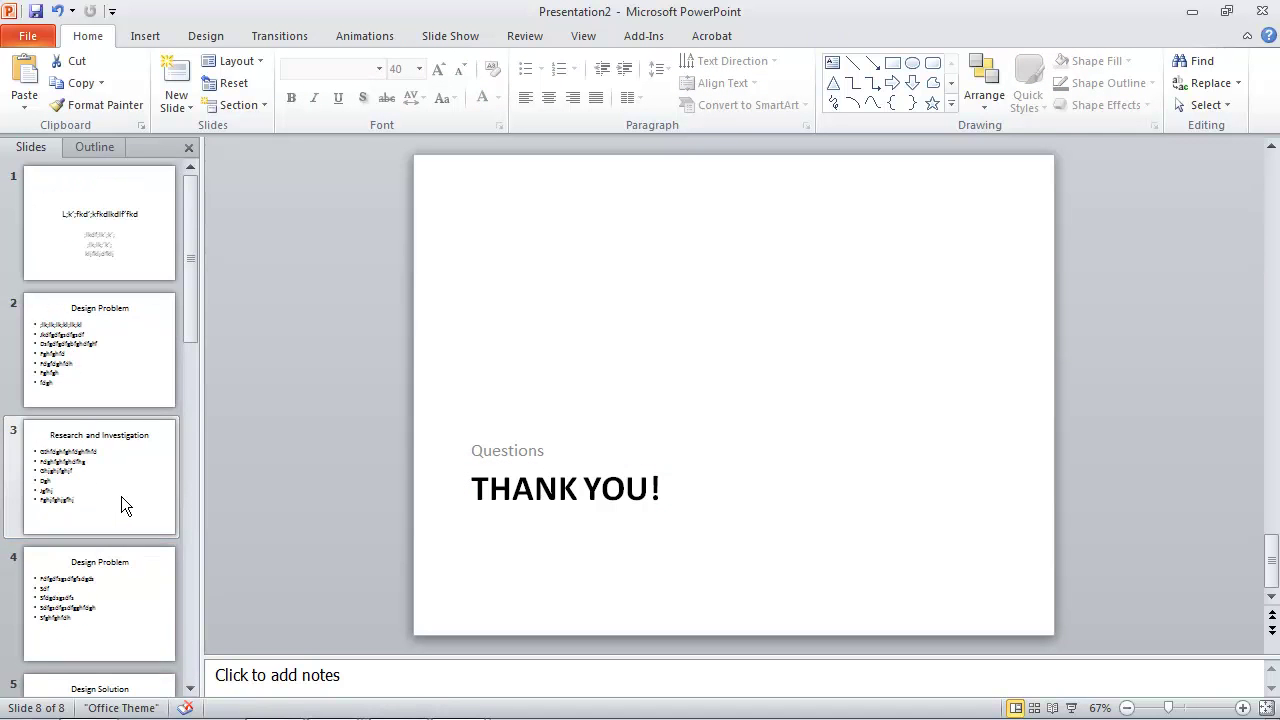
click(119, 235)
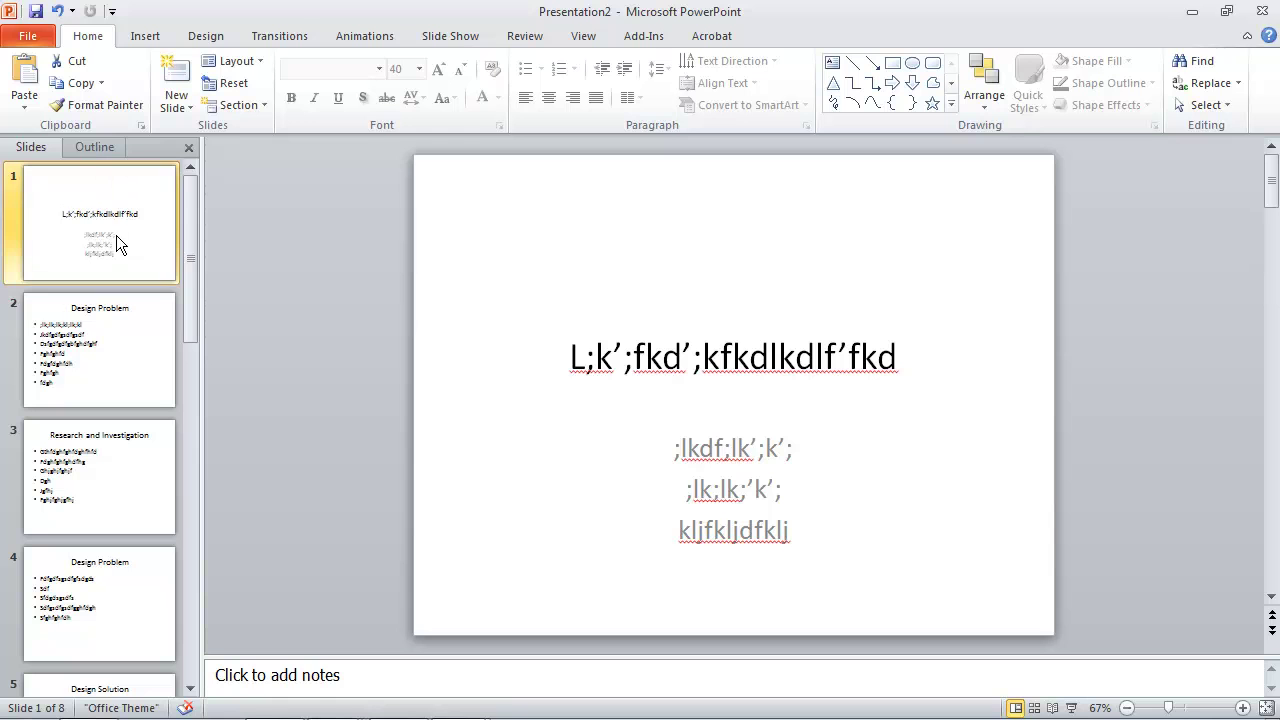
click(205, 38)
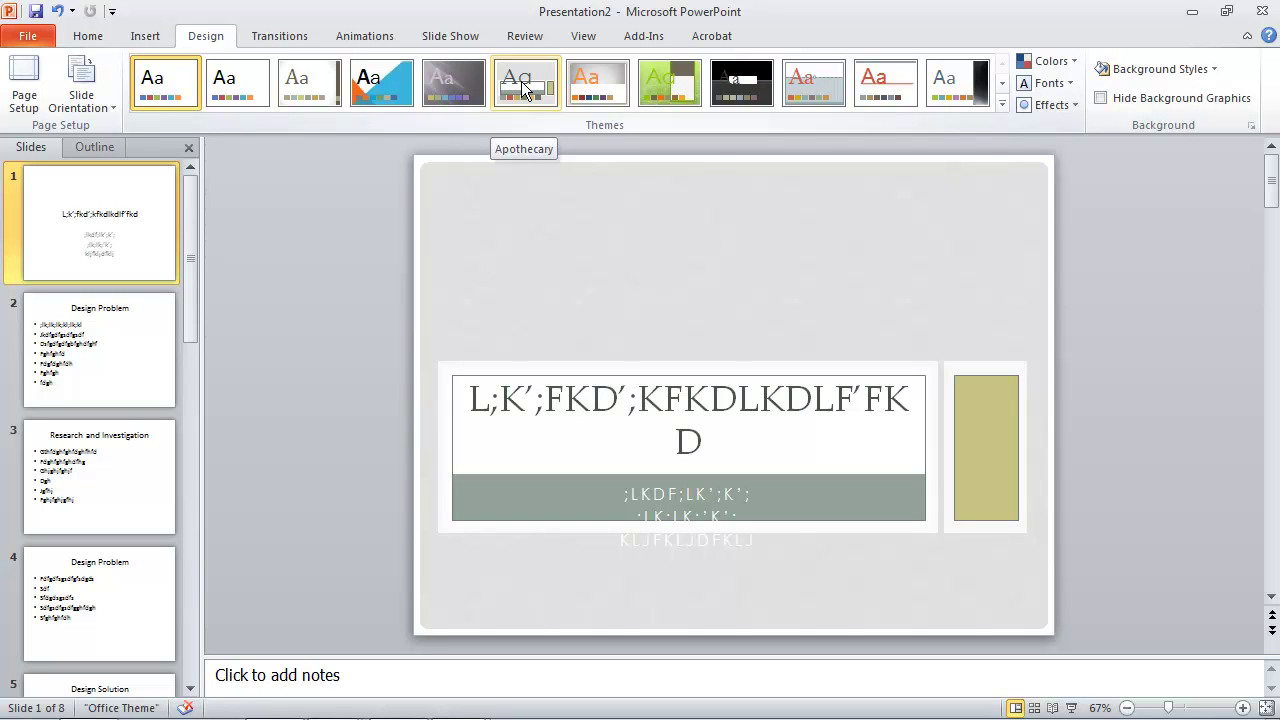
click(524, 90)
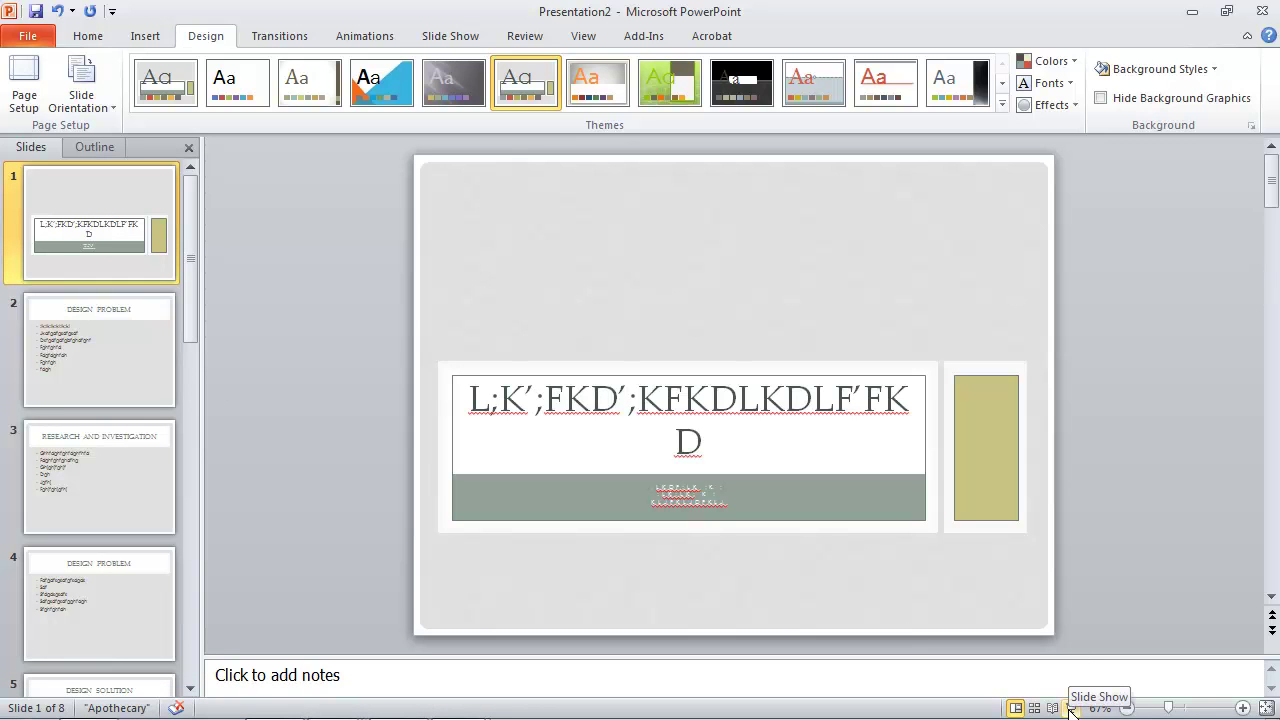
- Play the eight-slide Apothecary deck as a full-screen slide show
click(1071, 707)
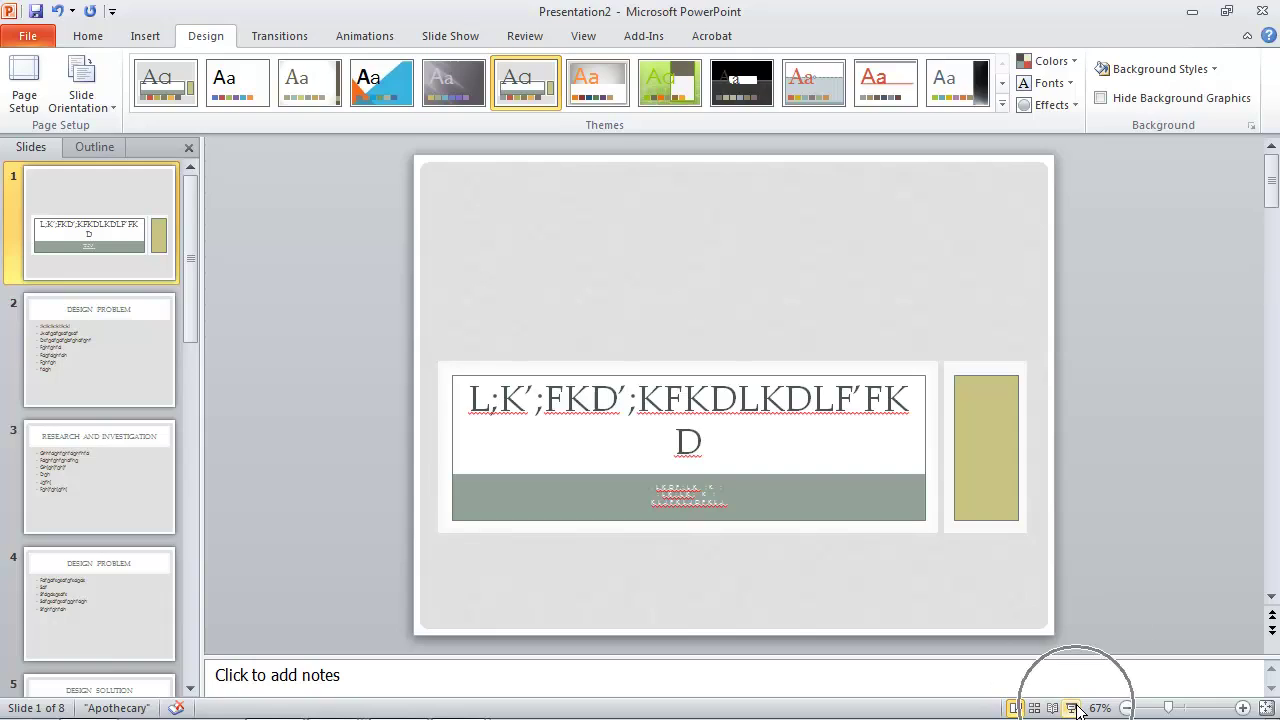